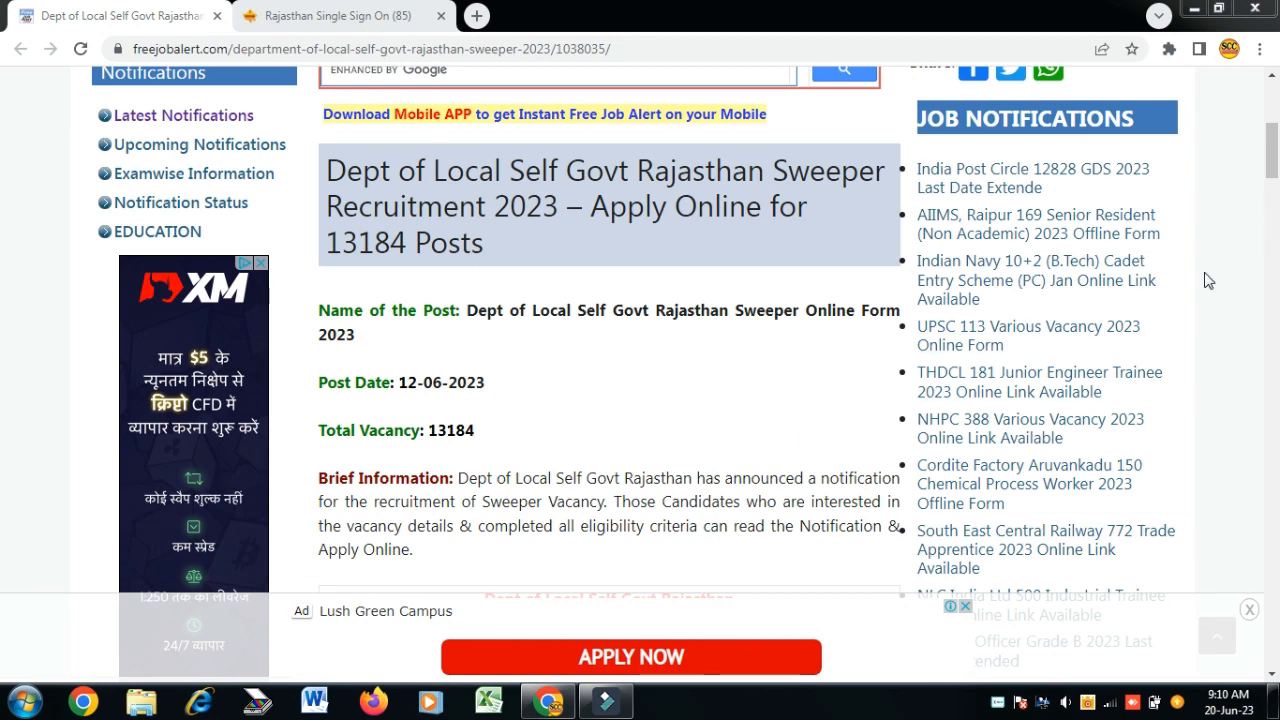
- Dismiss the Windows colour prompt and open the Recruitment Portal from the Rajasthan SSO dashboard
{"action": "scroll", "coordinate": [1274, 177], "scroll_direction": "down", "scroll_amount": 1}
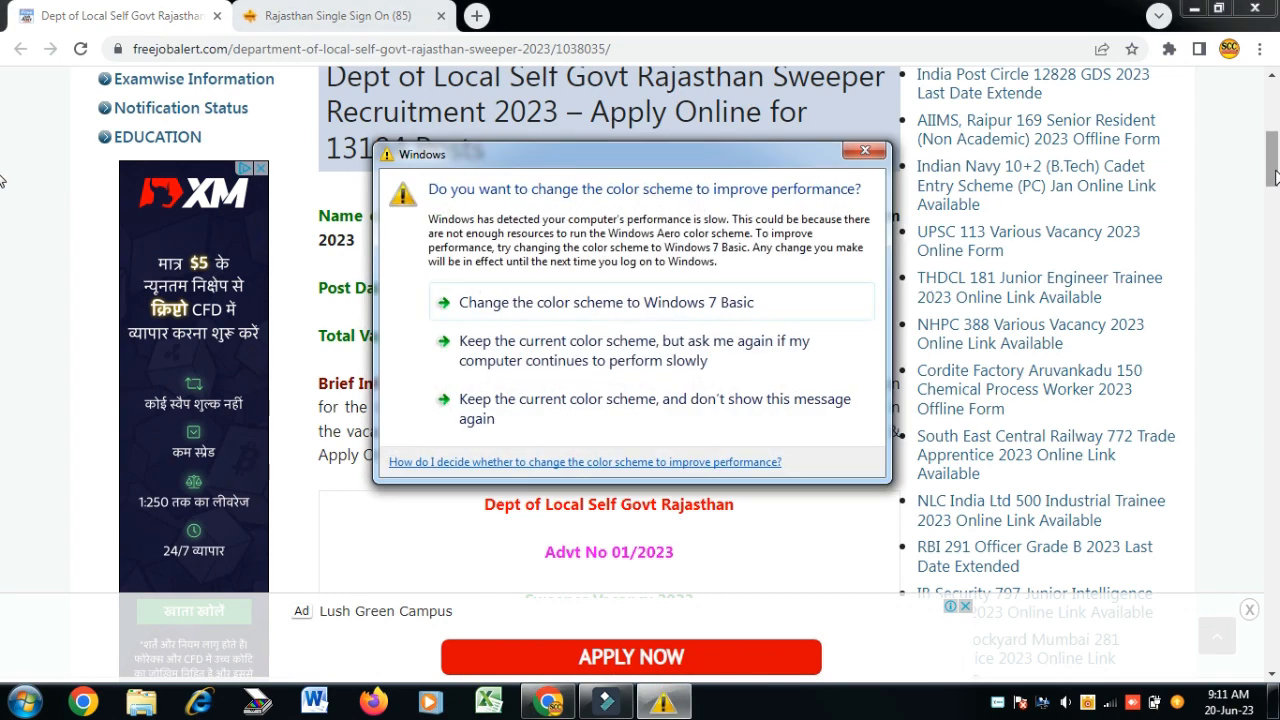
{"action": "left_click", "coordinate": [866, 153]}
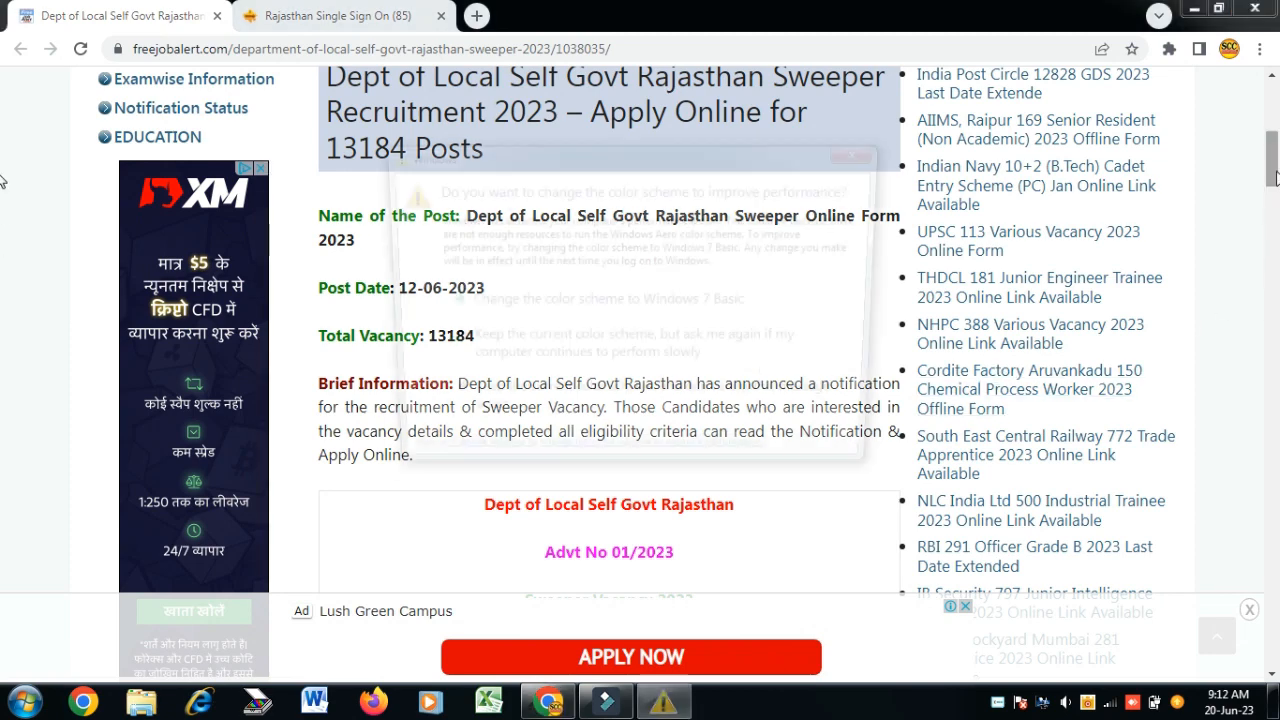
{"action": "scroll", "coordinate": [4, 210], "scroll_direction": "down", "scroll_amount": 4}
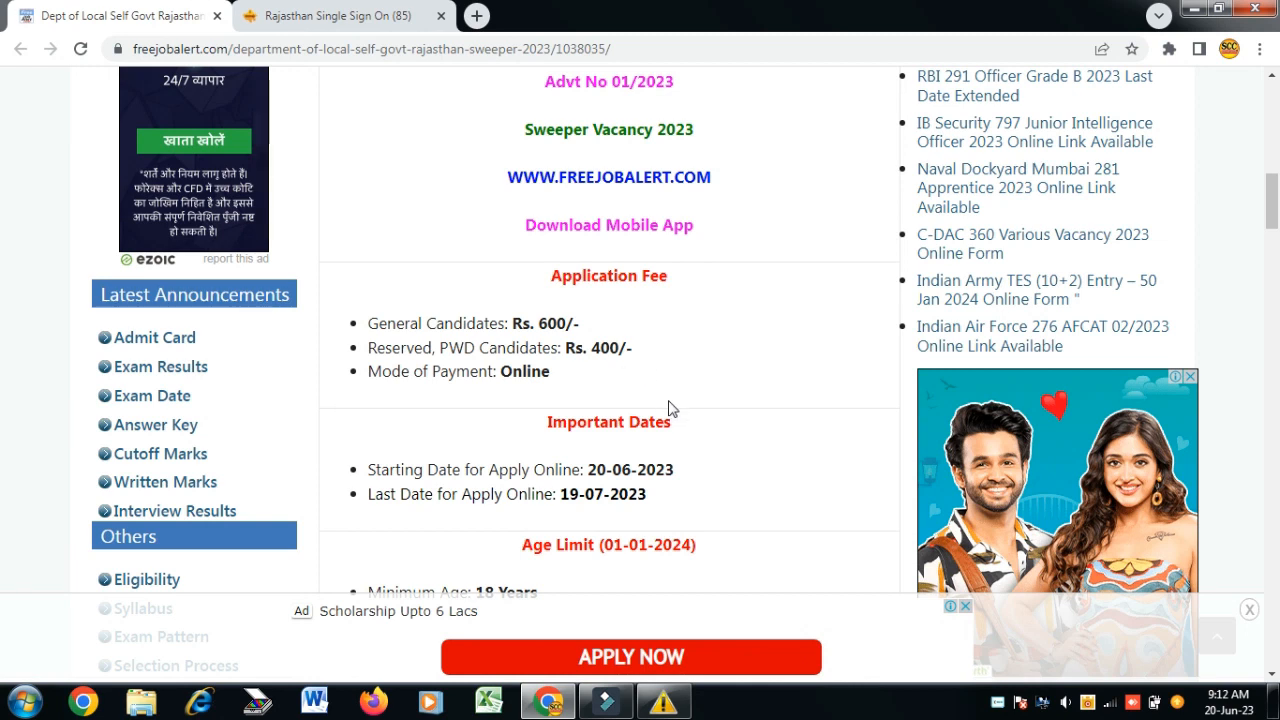
{"action": "scroll", "coordinate": [614, 388], "scroll_direction": "down", "scroll_amount": 1}
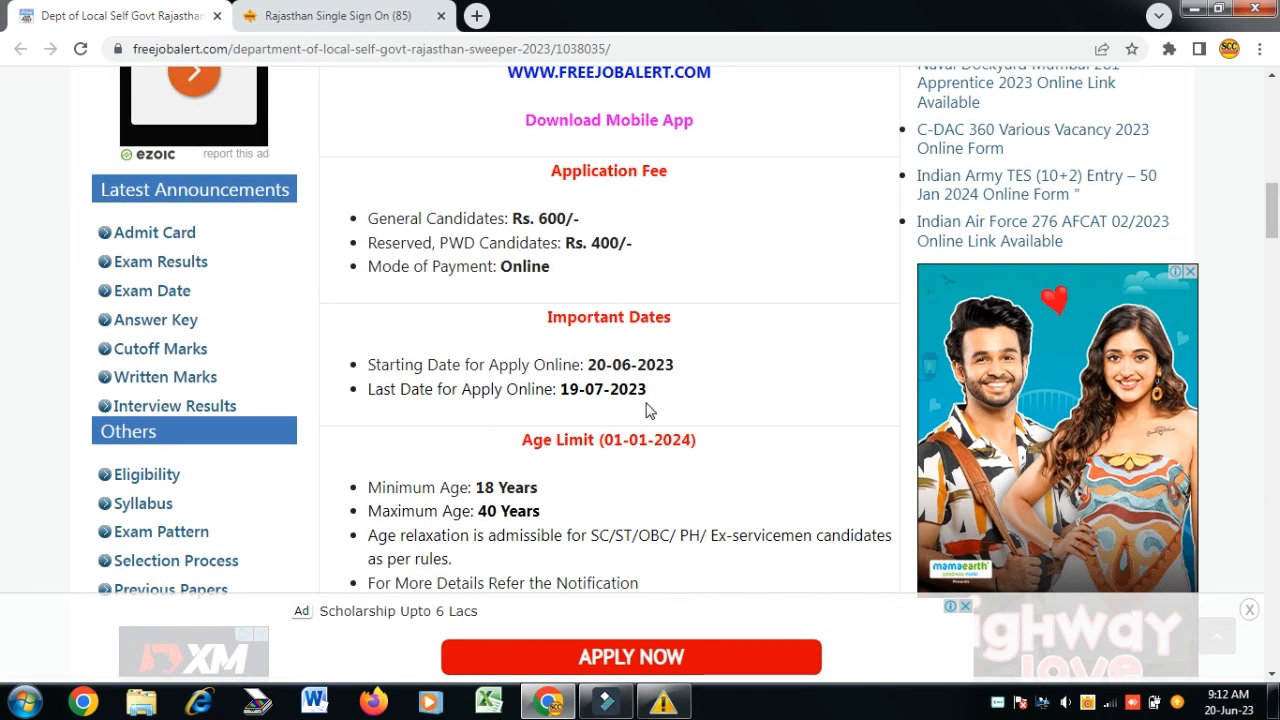
{"action": "scroll", "coordinate": [560, 270], "scroll_direction": "down", "scroll_amount": 2}
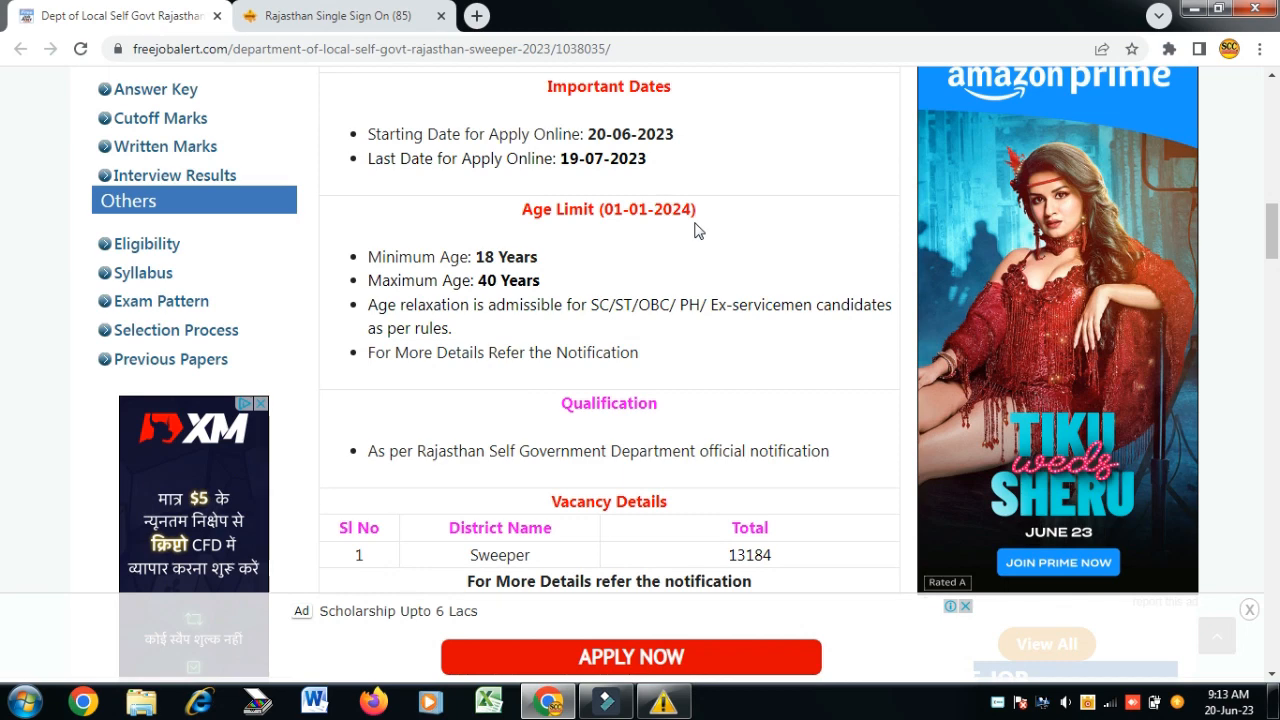
{"action": "scroll", "coordinate": [698, 230], "scroll_direction": "down", "scroll_amount": 1}
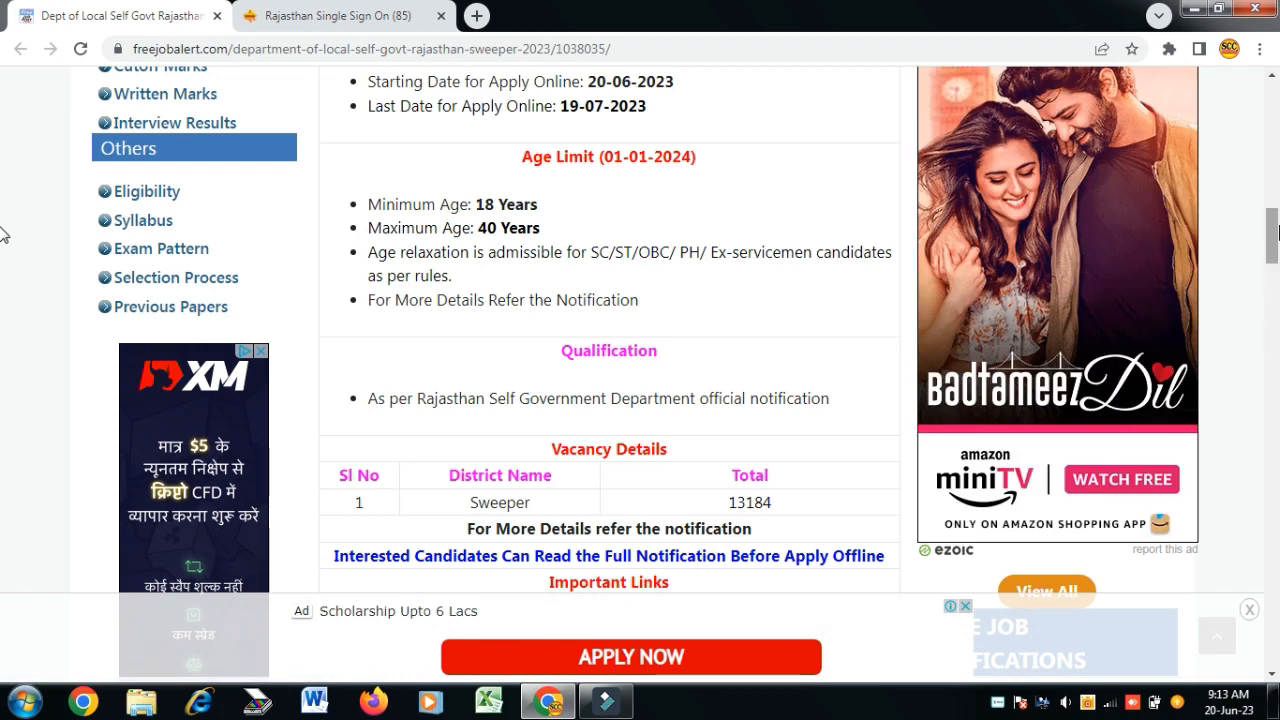
{"action": "scroll", "coordinate": [1057, 358], "scroll_direction": "down", "scroll_amount": 1}
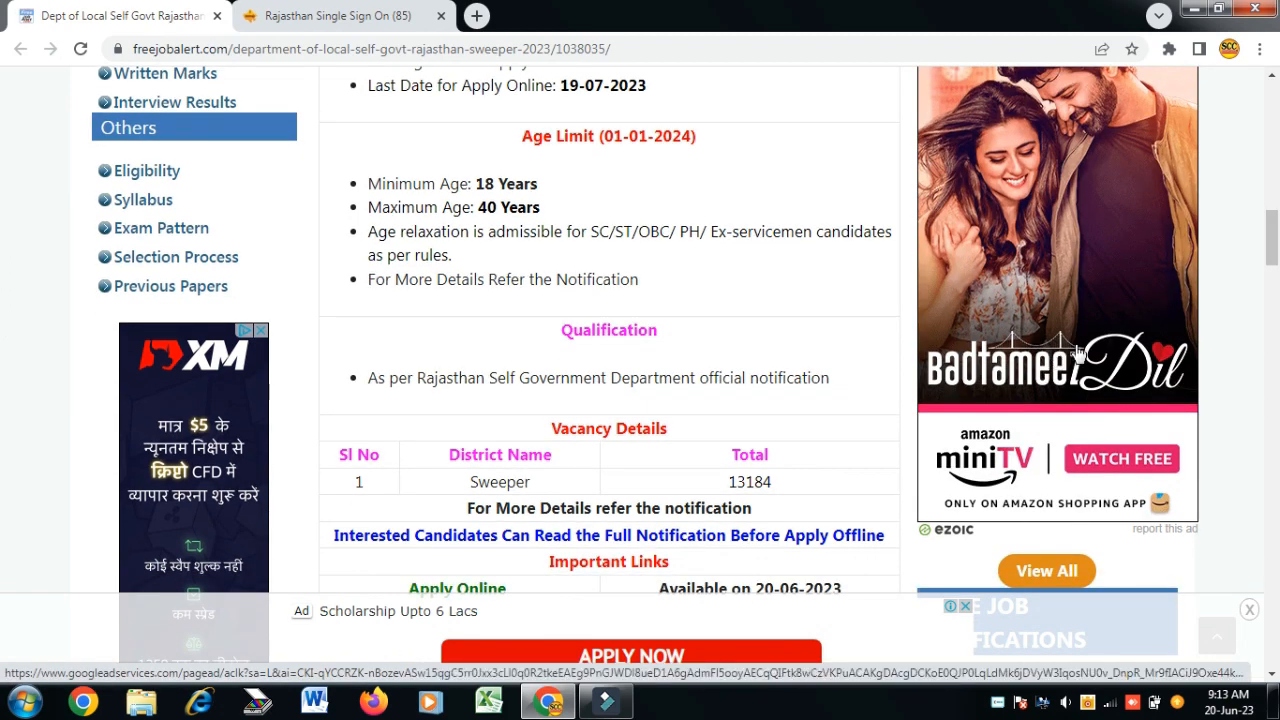
{"action": "left_click", "coordinate": [385, 18]}
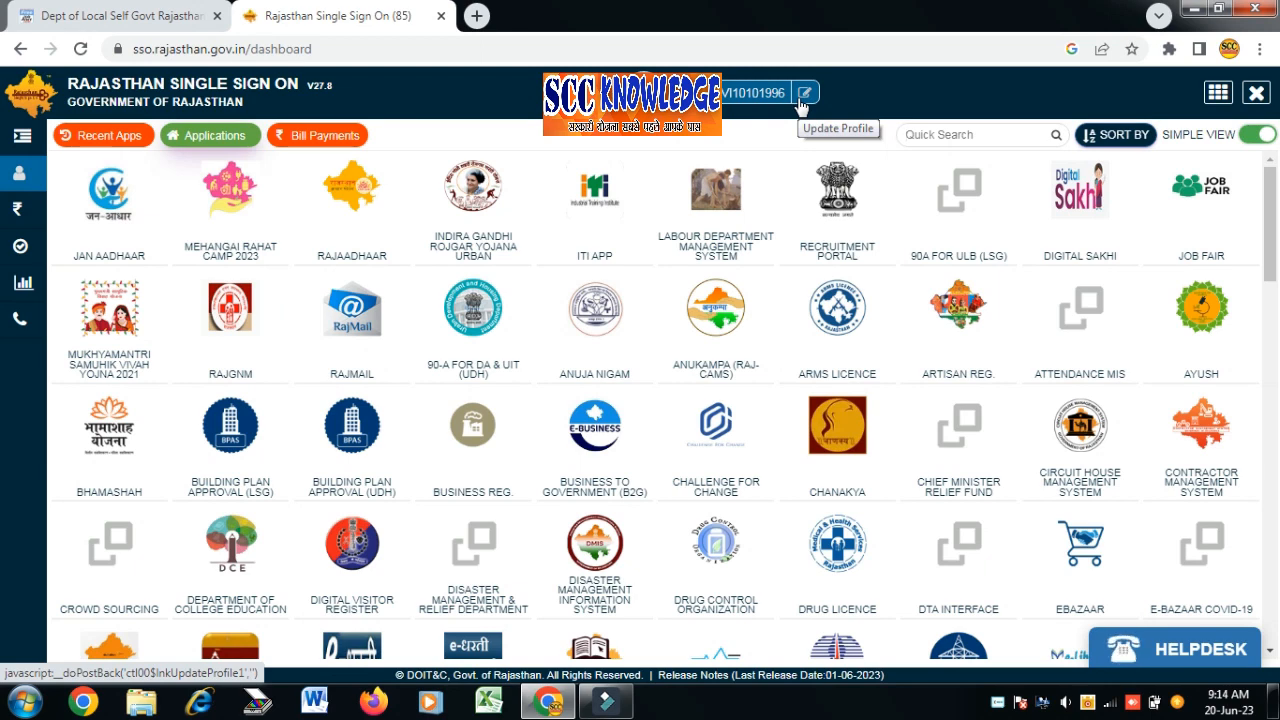
{"action": "left_click", "coordinate": [849, 206]}
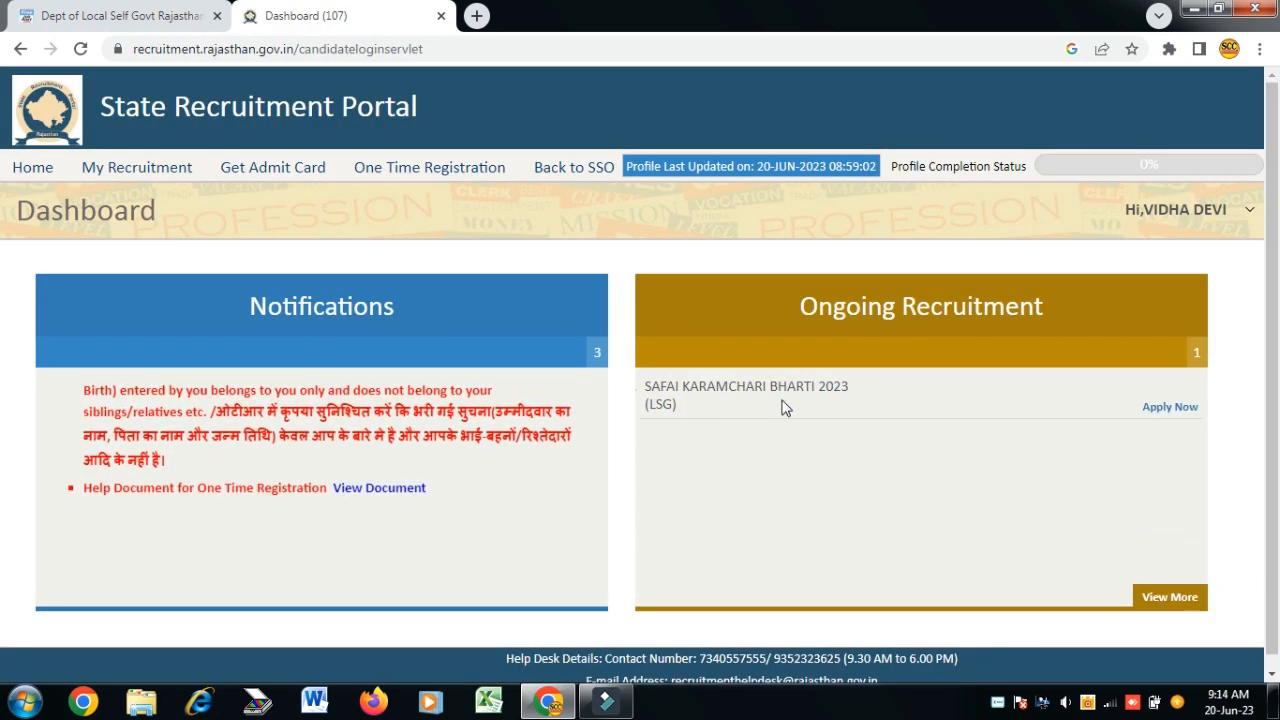
- Apply for Safai Karamchari Bharti 2023, accept the disclaimer, and opt to fetch data from Aadhar
{"action": "left_click", "coordinate": [1170, 408]}
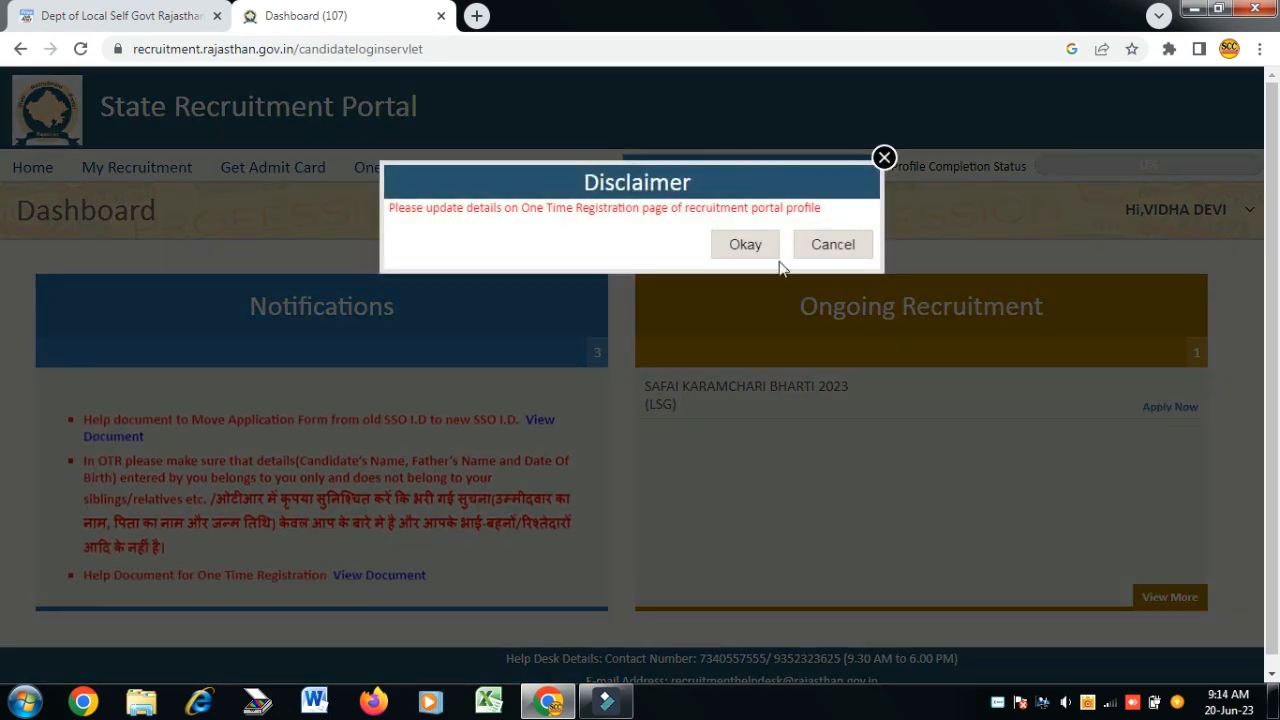
{"action": "left_click", "coordinate": [746, 245]}
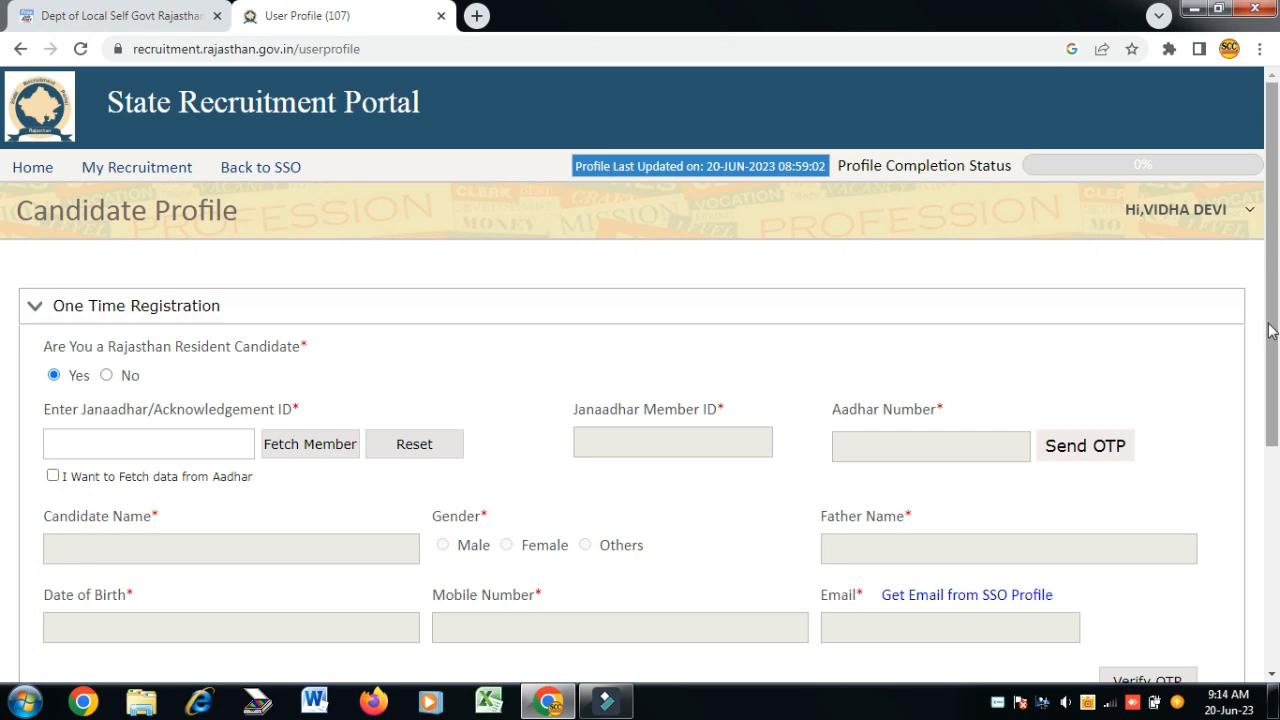
{"action": "left_click_drag", "start_coordinate": [1274, 335], "coordinate": [1274, 383]}
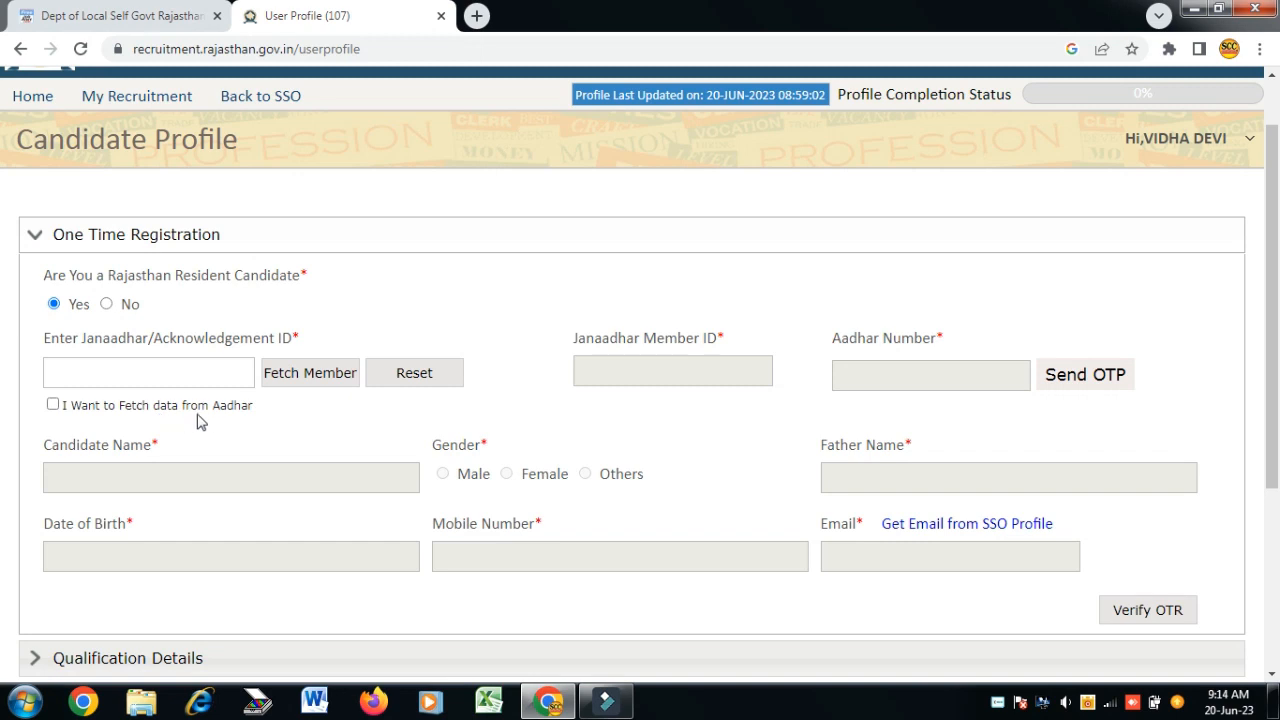
{"action": "left_click", "coordinate": [248, 406]}
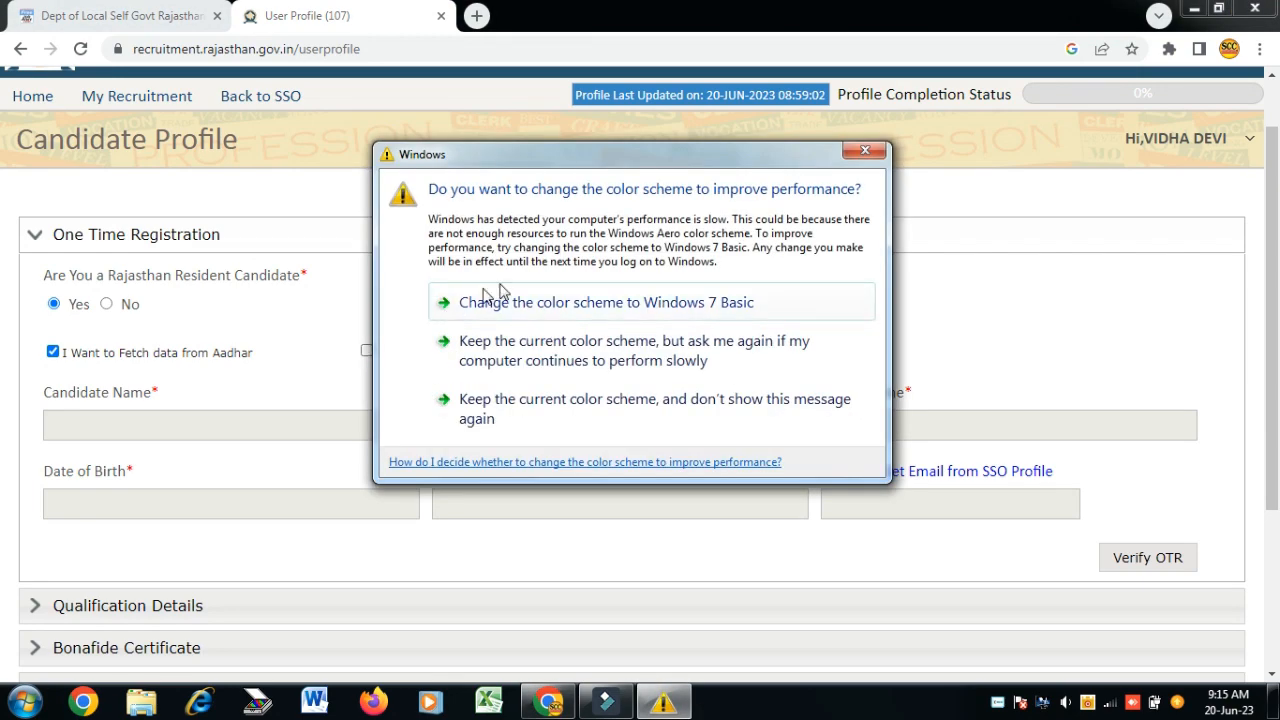
- Switch back to Janaadhar ID lookup, enter the Janaadhar ID, and apply the third family member
{"action": "left_click", "coordinate": [866, 151]}
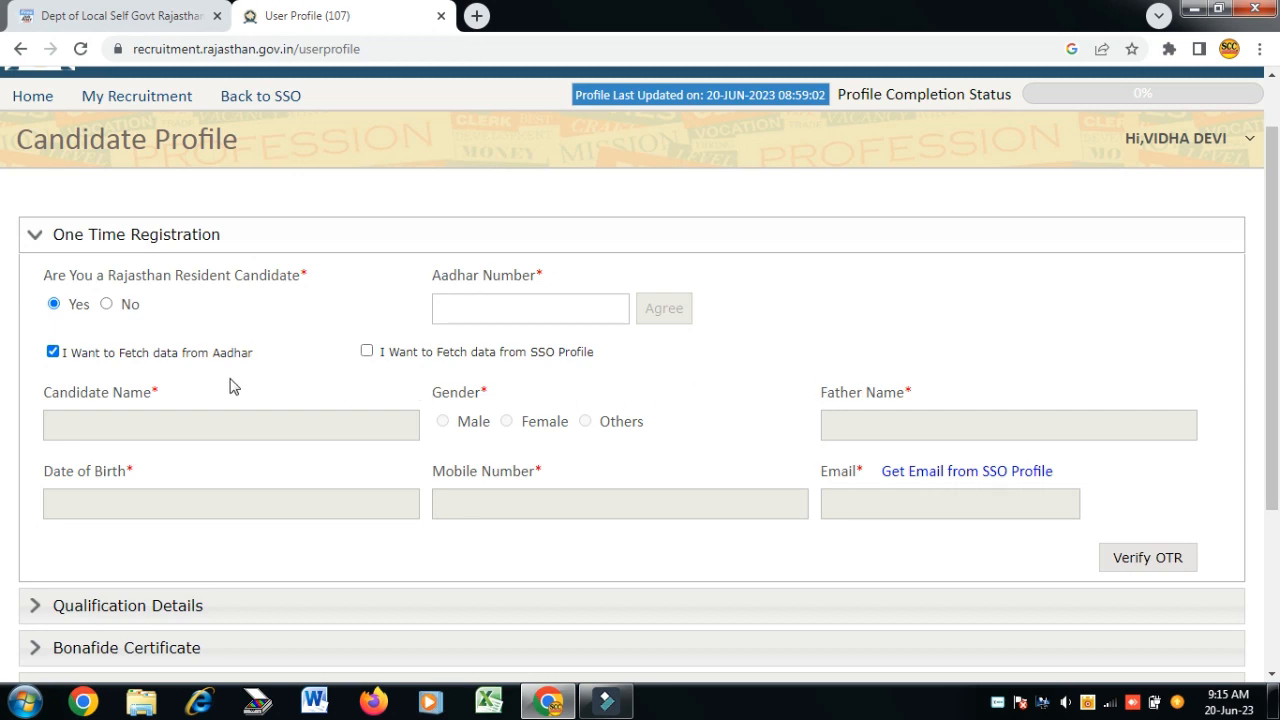
{"action": "left_click", "coordinate": [52, 356]}
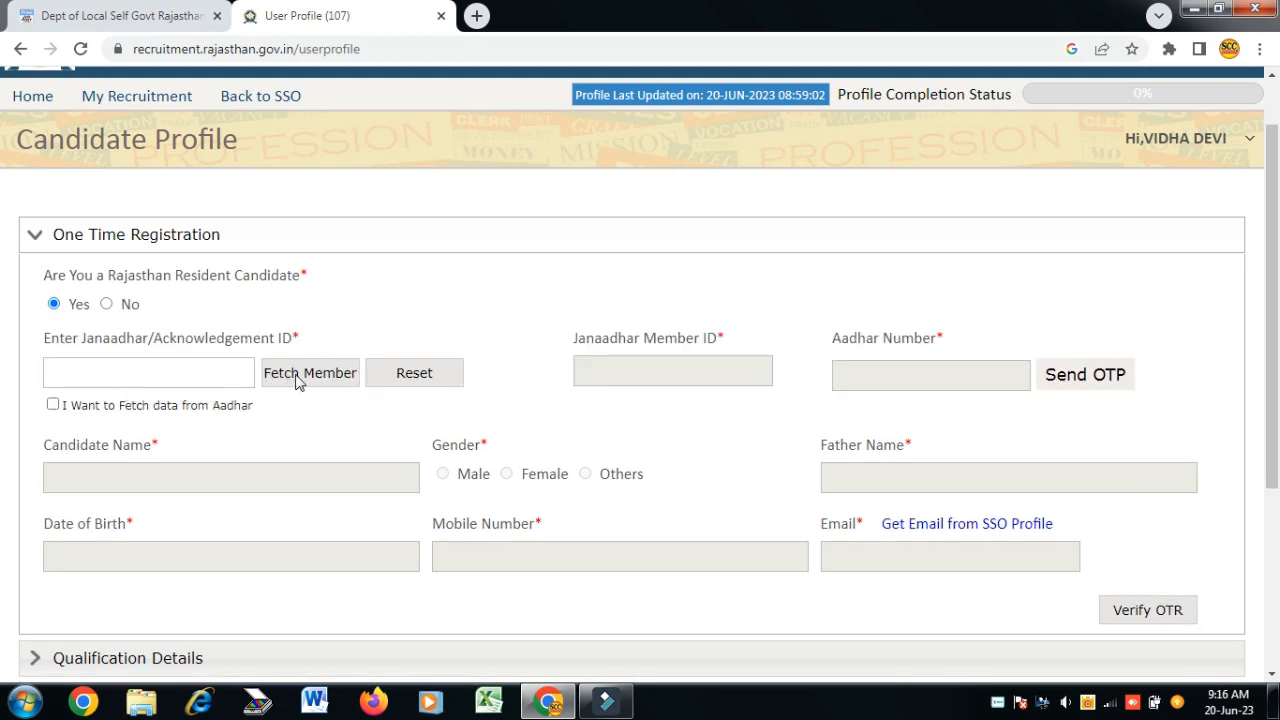
{"action": "left_click", "coordinate": [210, 371]}
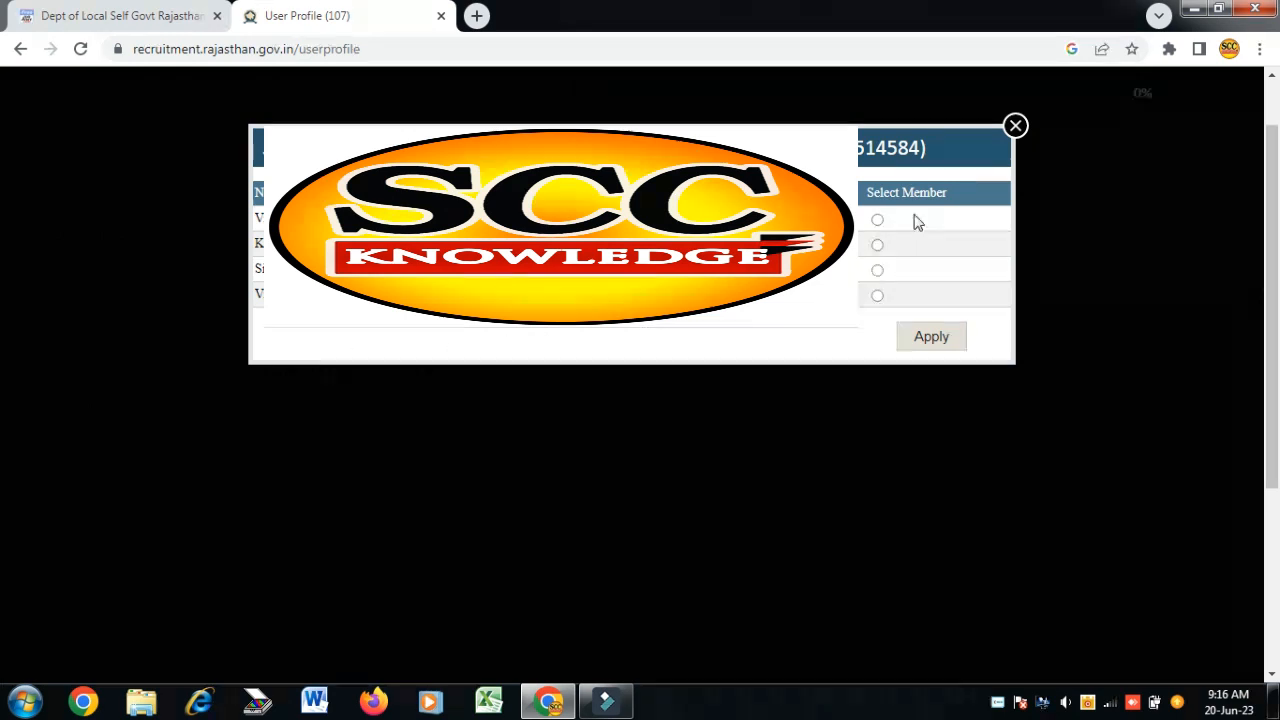
{"action": "left_click", "coordinate": [877, 271]}
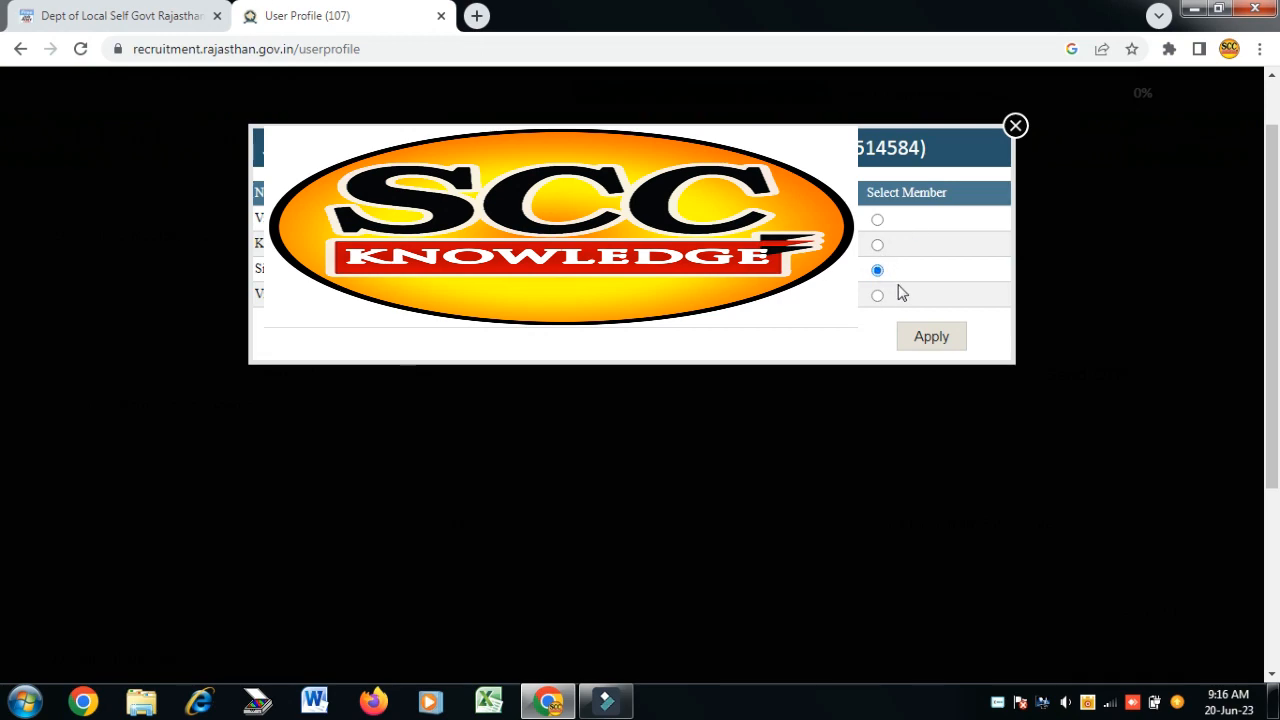
{"action": "left_click", "coordinate": [931, 338]}
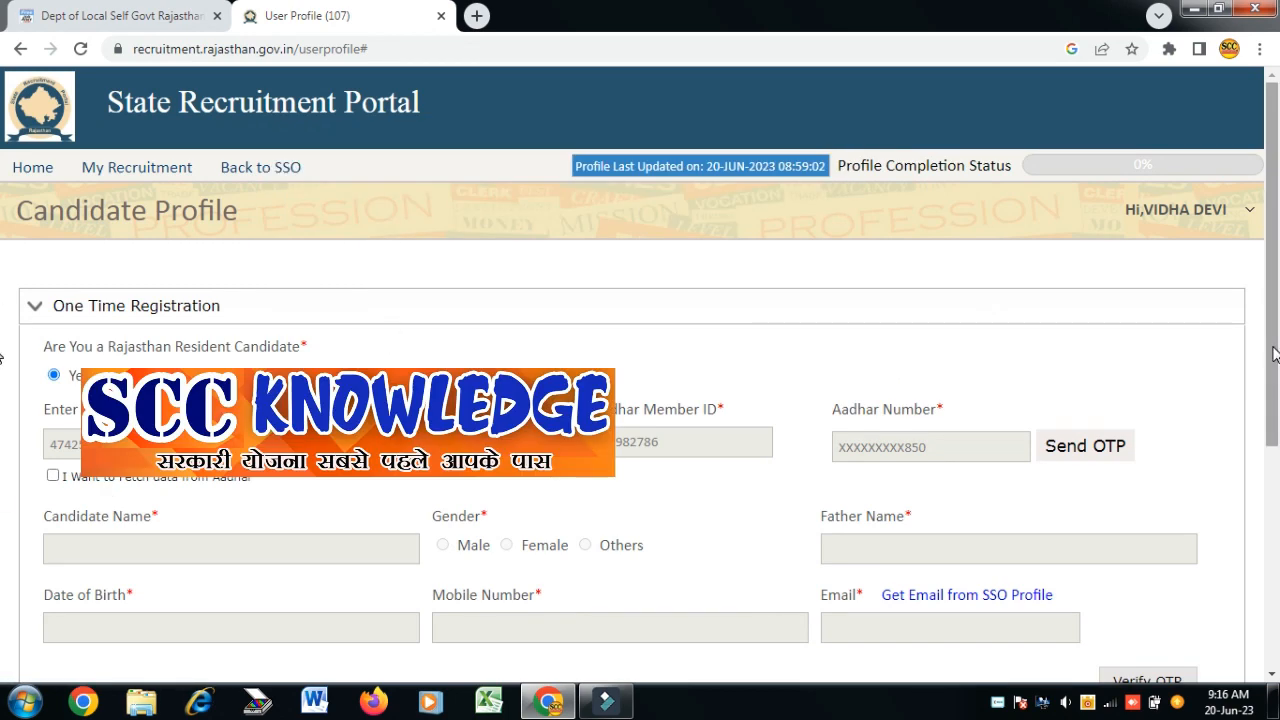
{"action": "scroll", "coordinate": [1275, 352], "scroll_direction": "down", "scroll_amount": 1}
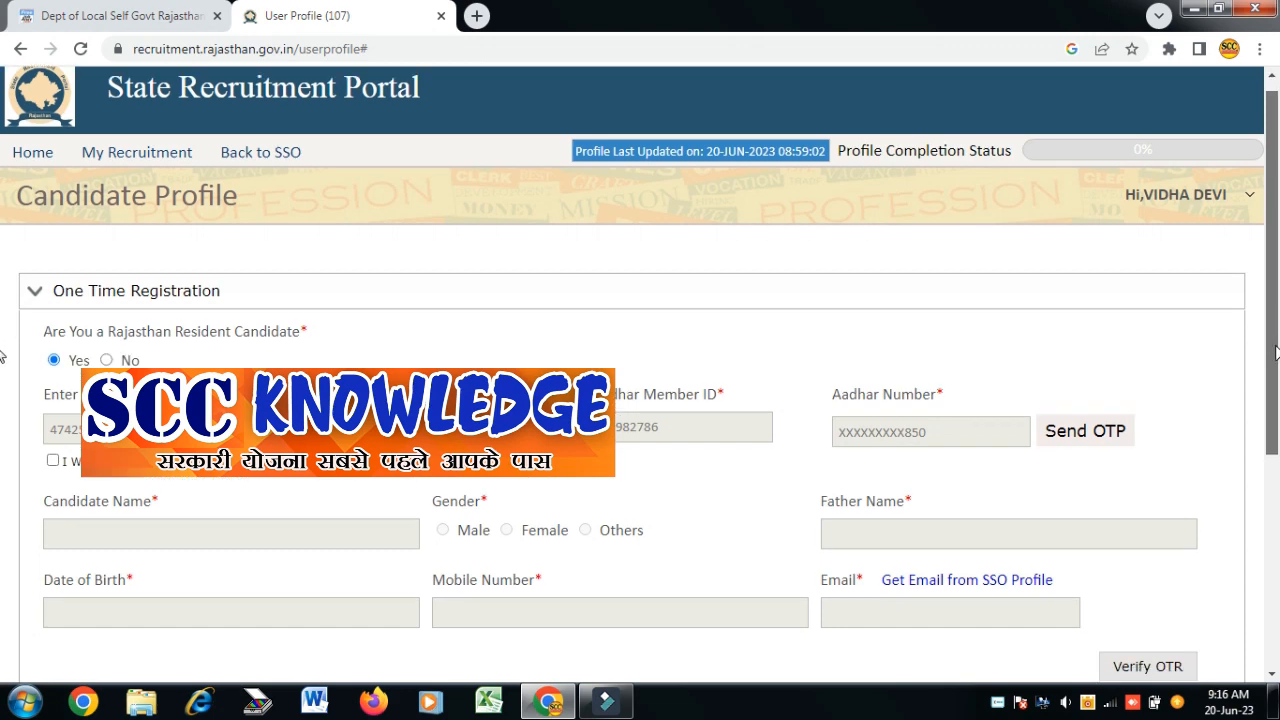
{"action": "scroll", "coordinate": [1077, 366], "scroll_direction": "down", "scroll_amount": 2}
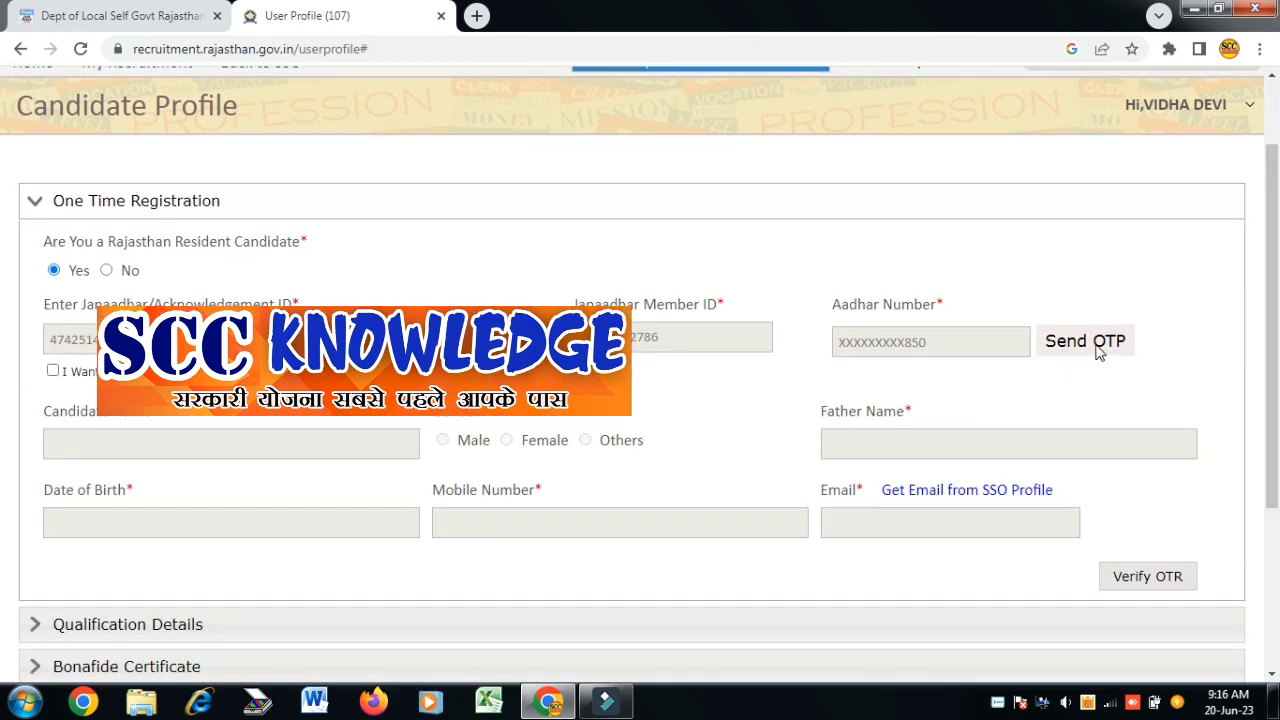
- Verify the Aadhar OTP to load Janaadhar details, then fetch the email from the SSO profile
{"action": "left_click", "coordinate": [1098, 348]}
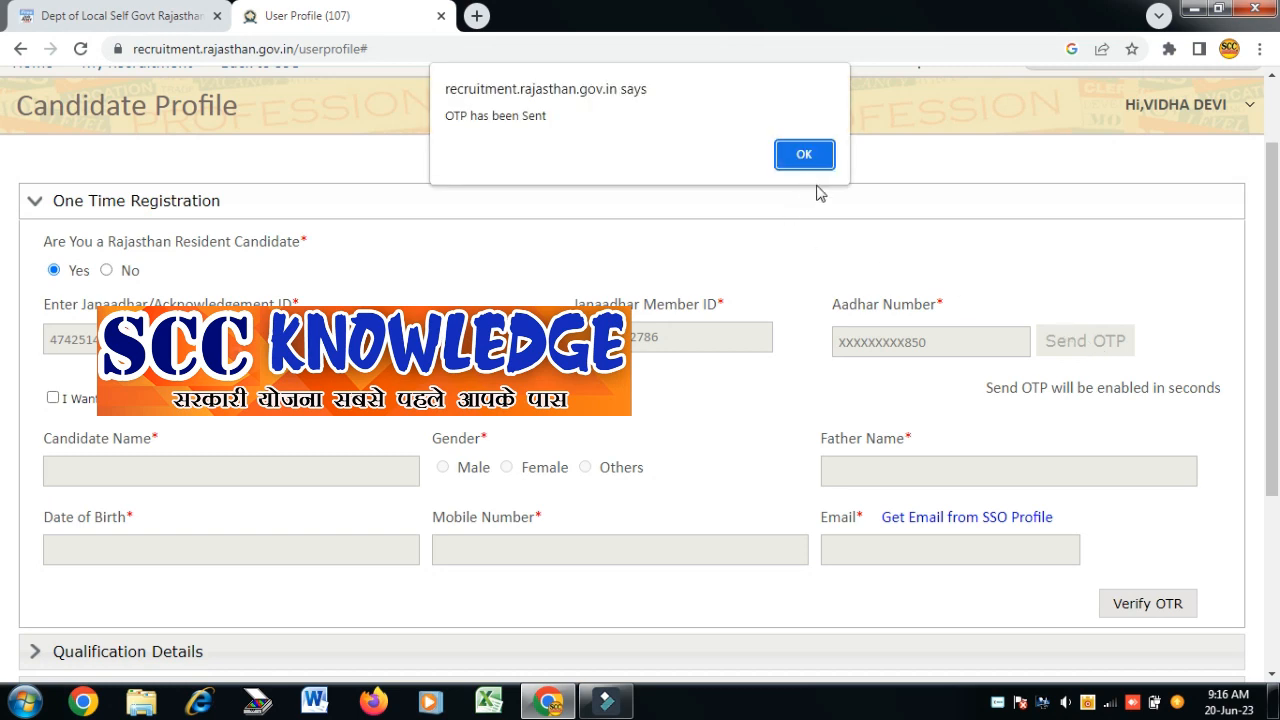
{"action": "left_click", "coordinate": [811, 157]}
{"action": "left_click", "coordinate": [545, 241]}
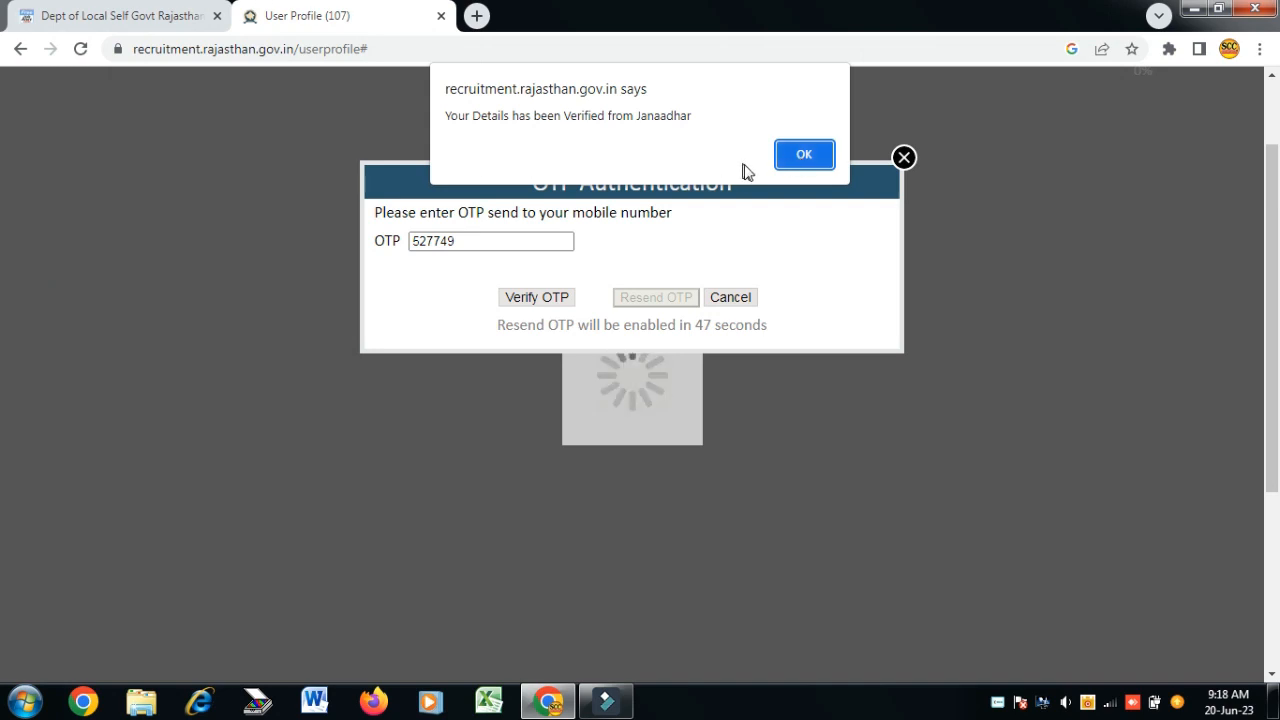
{"action": "left_click", "coordinate": [805, 157]}
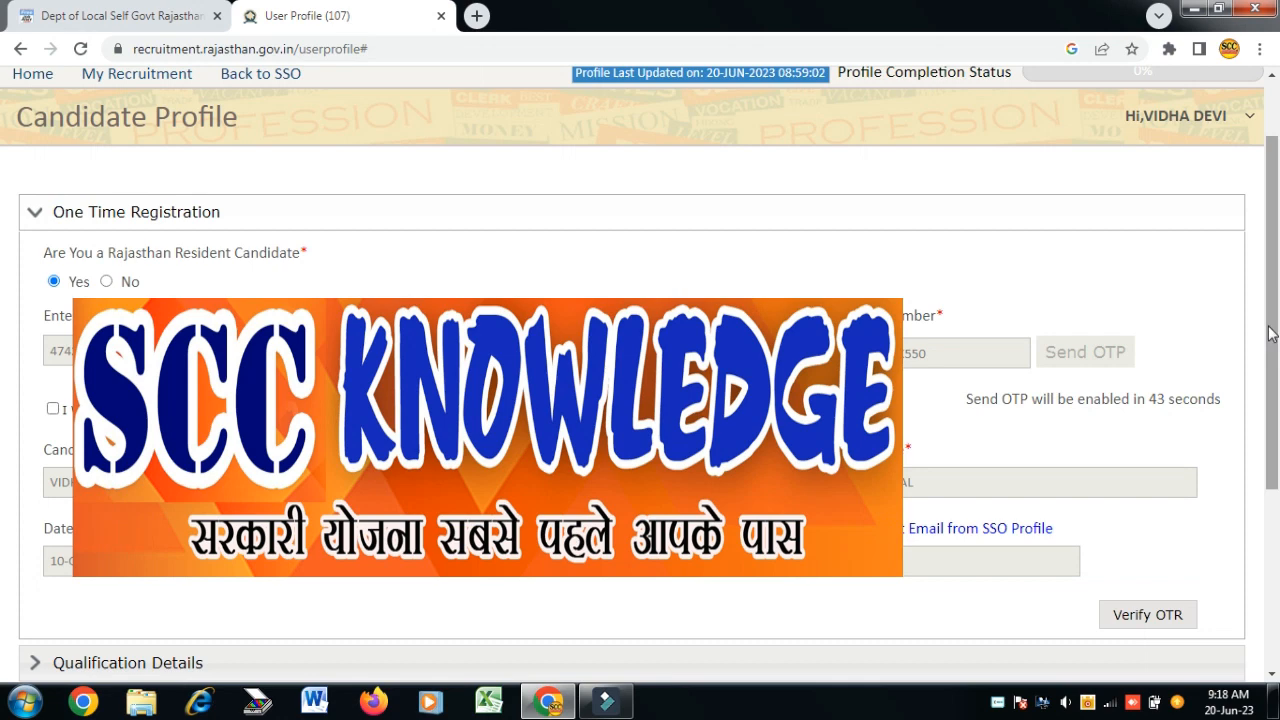
{"action": "scroll", "coordinate": [985, 338], "scroll_direction": "down", "scroll_amount": 3}
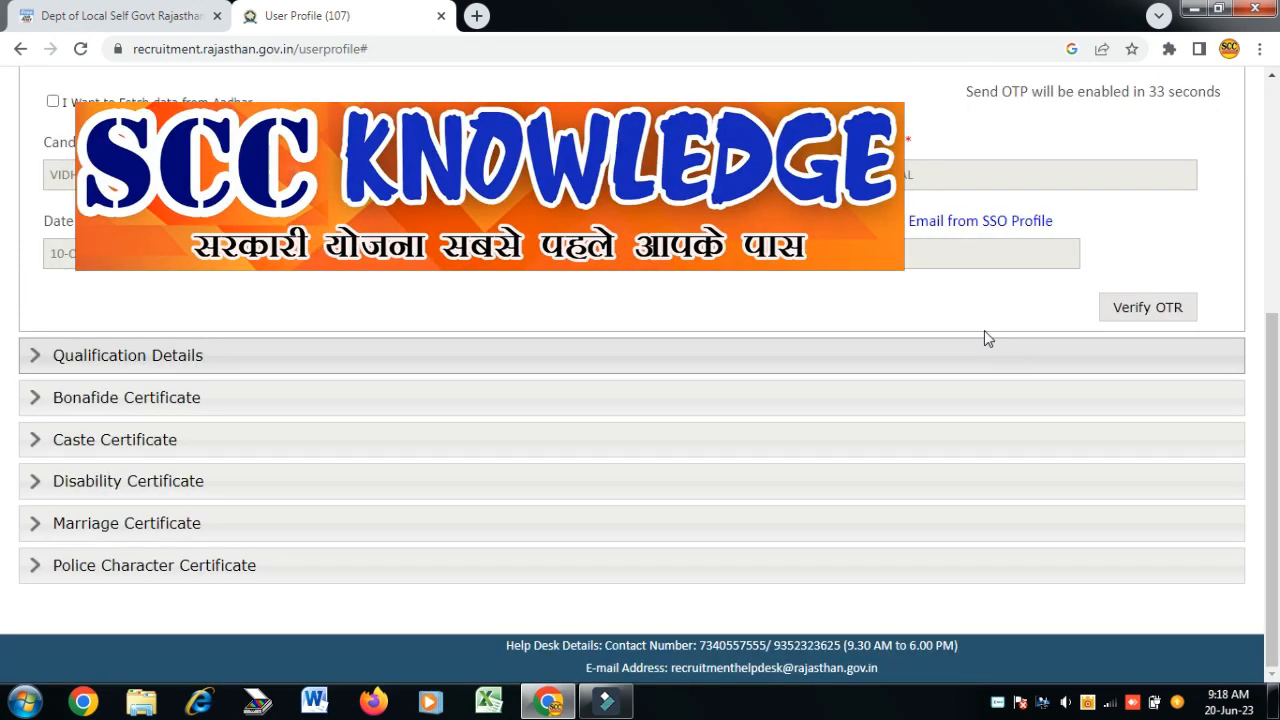
{"action": "left_click", "coordinate": [968, 222]}
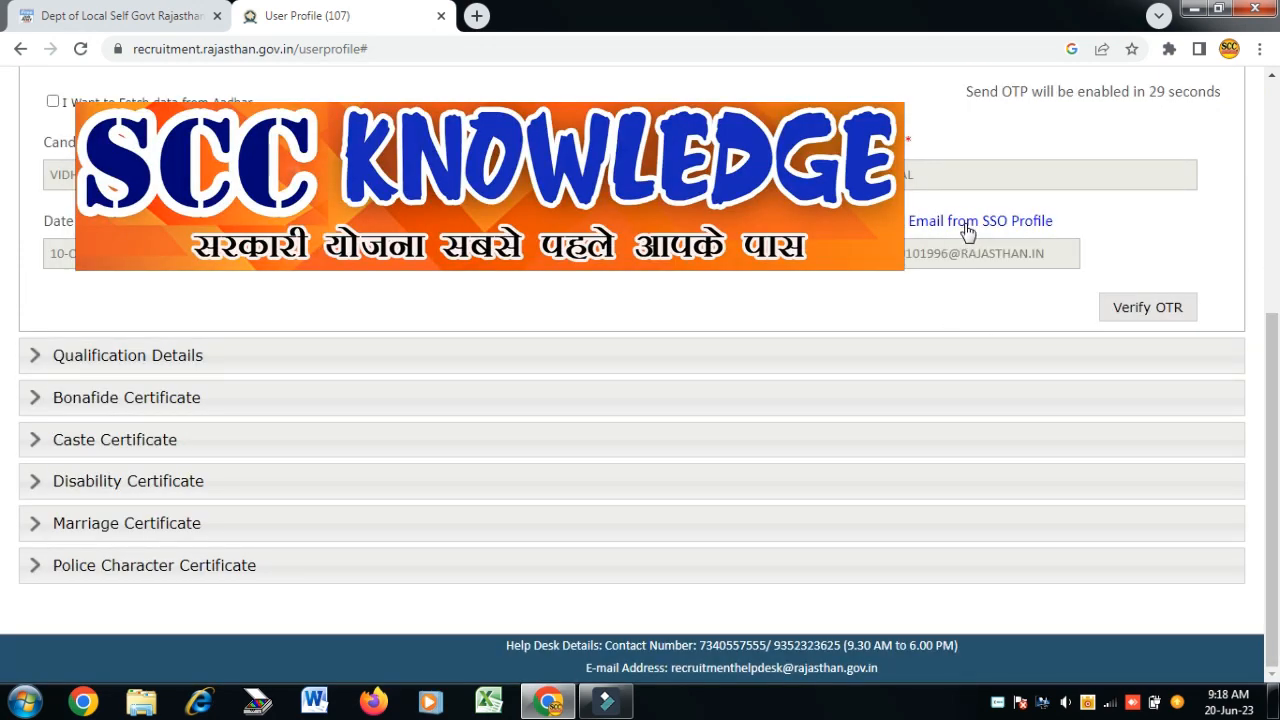
- Submit the One Time Registration as final and acknowledge the issued registration number
{"action": "left_click", "coordinate": [1148, 310]}
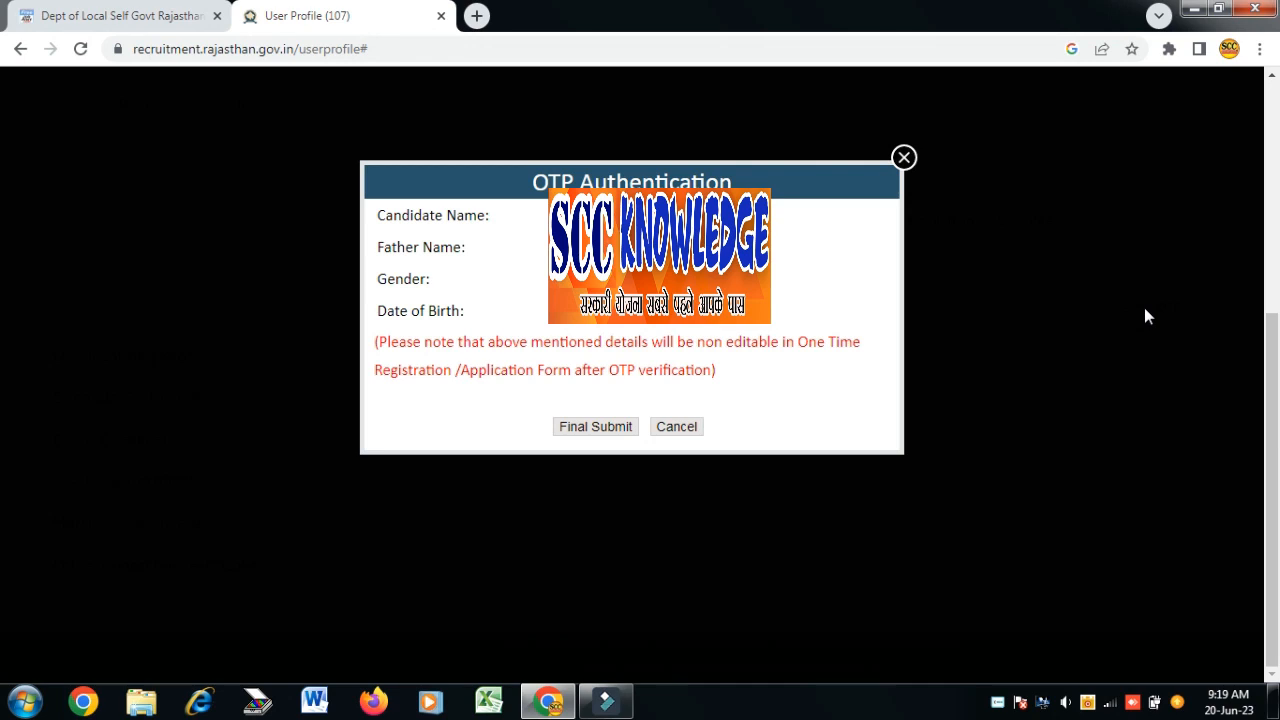
{"action": "left_click", "coordinate": [594, 427]}
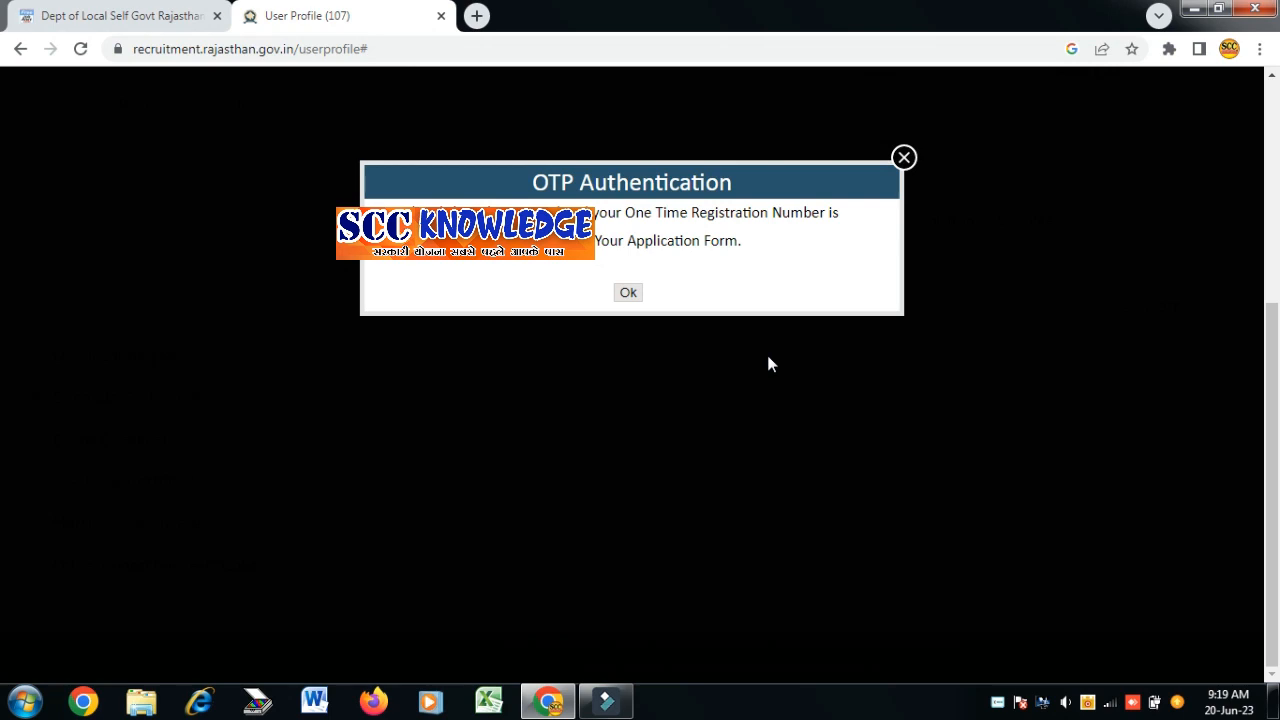
{"action": "left_click", "coordinate": [628, 295]}
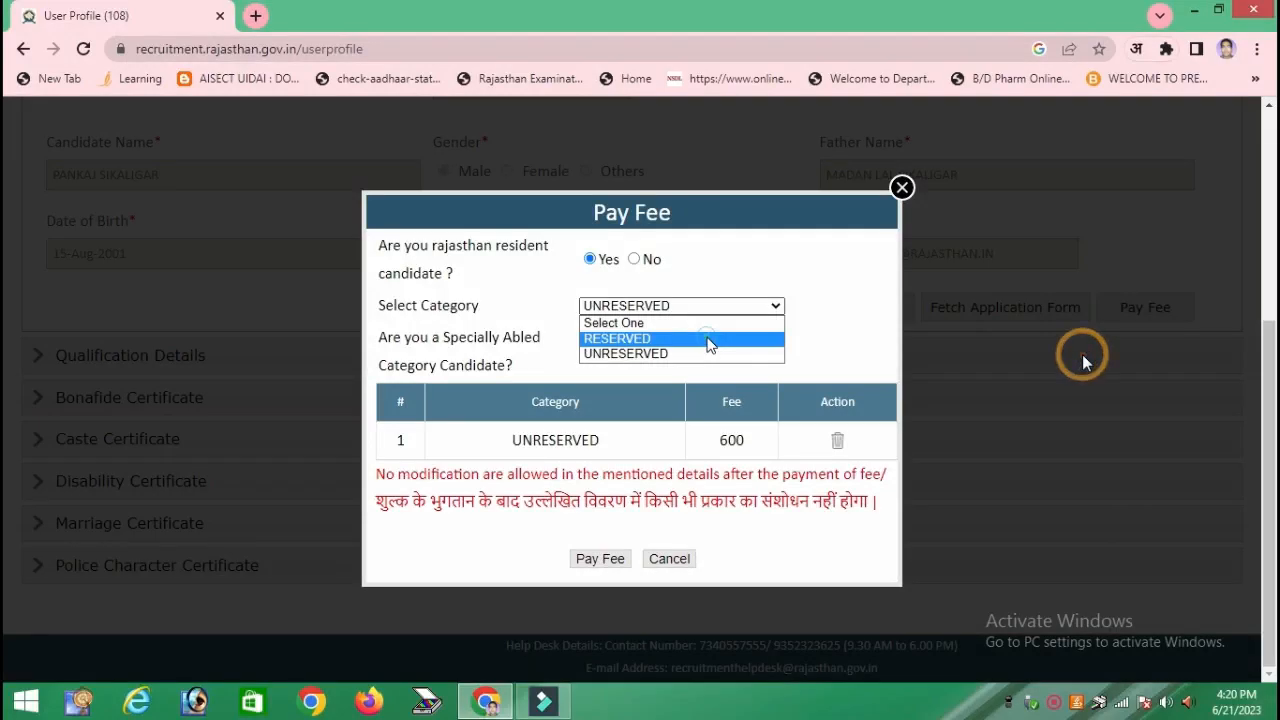
- Choose the RESERVED fee category (400 fee) and proceed to the eMitra payment of ₹410
{"action": "left_click", "coordinate": [709, 341]}
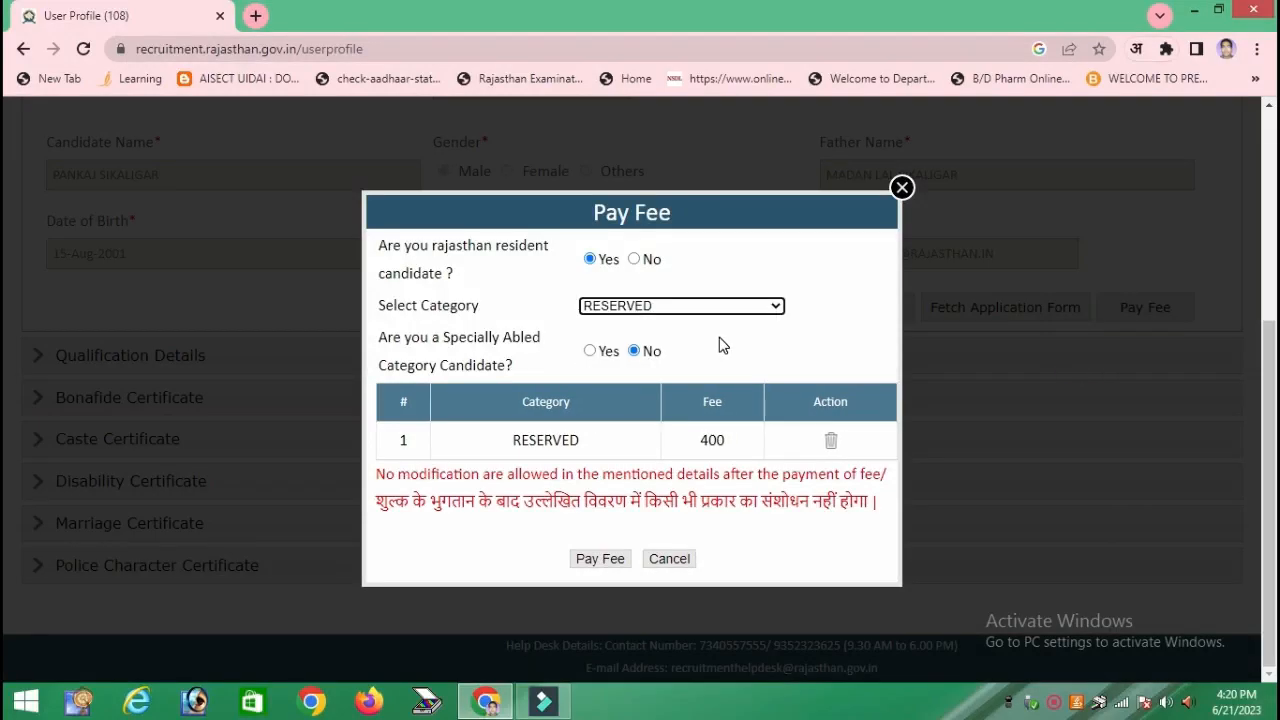
{"action": "left_click_drag", "start_coordinate": [515, 374], "coordinate": [380, 337]}
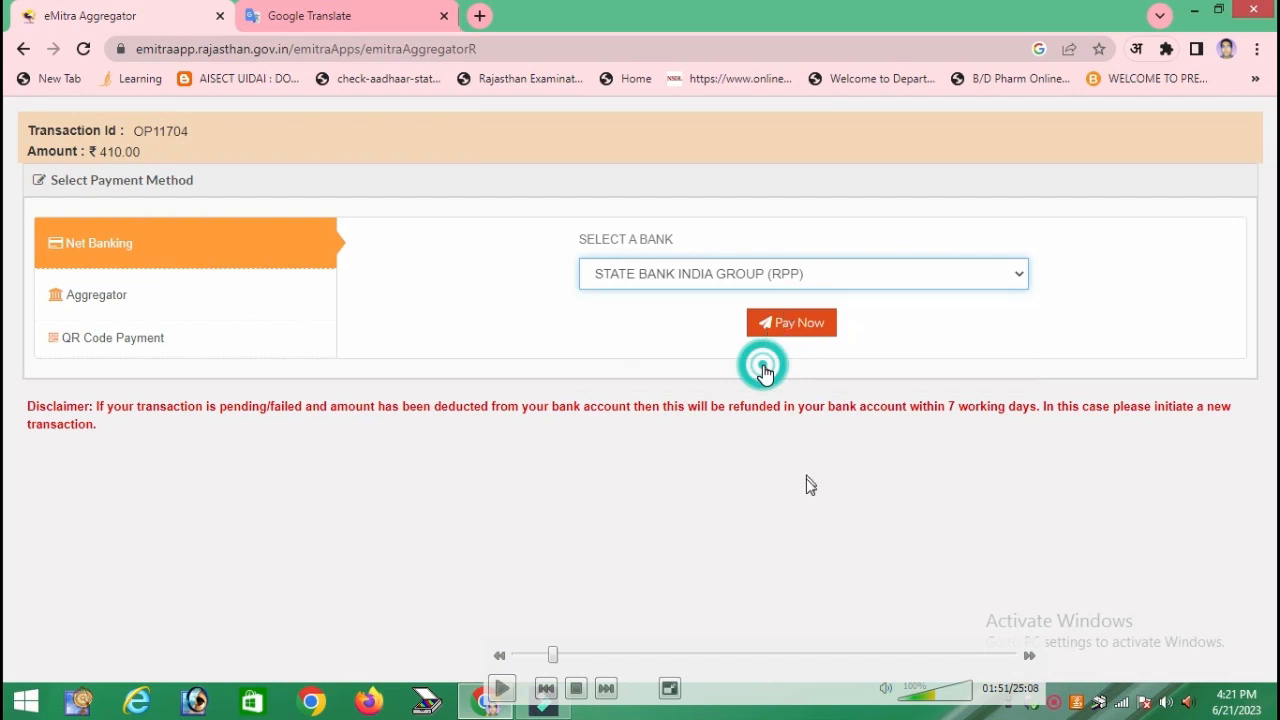
- Confirm the ₹410 application fee payment through SBI net banking on eMitra
{"action": "key", "text": "space"}
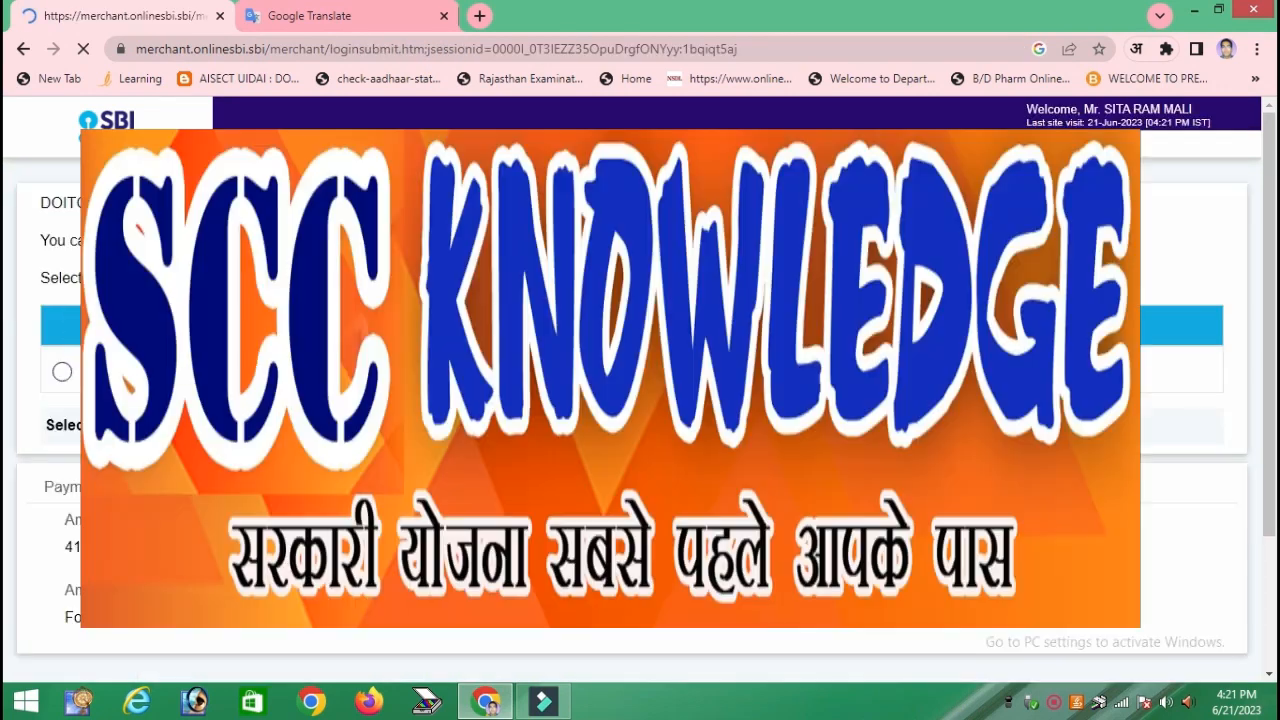
{"action": "scroll", "coordinate": [630, 400], "scroll_direction": "down", "scroll_amount": 3}
{"action": "left_click", "coordinate": [592, 500]}
{"action": "scroll", "coordinate": [630, 400], "scroll_direction": "down", "scroll_amount": 4}
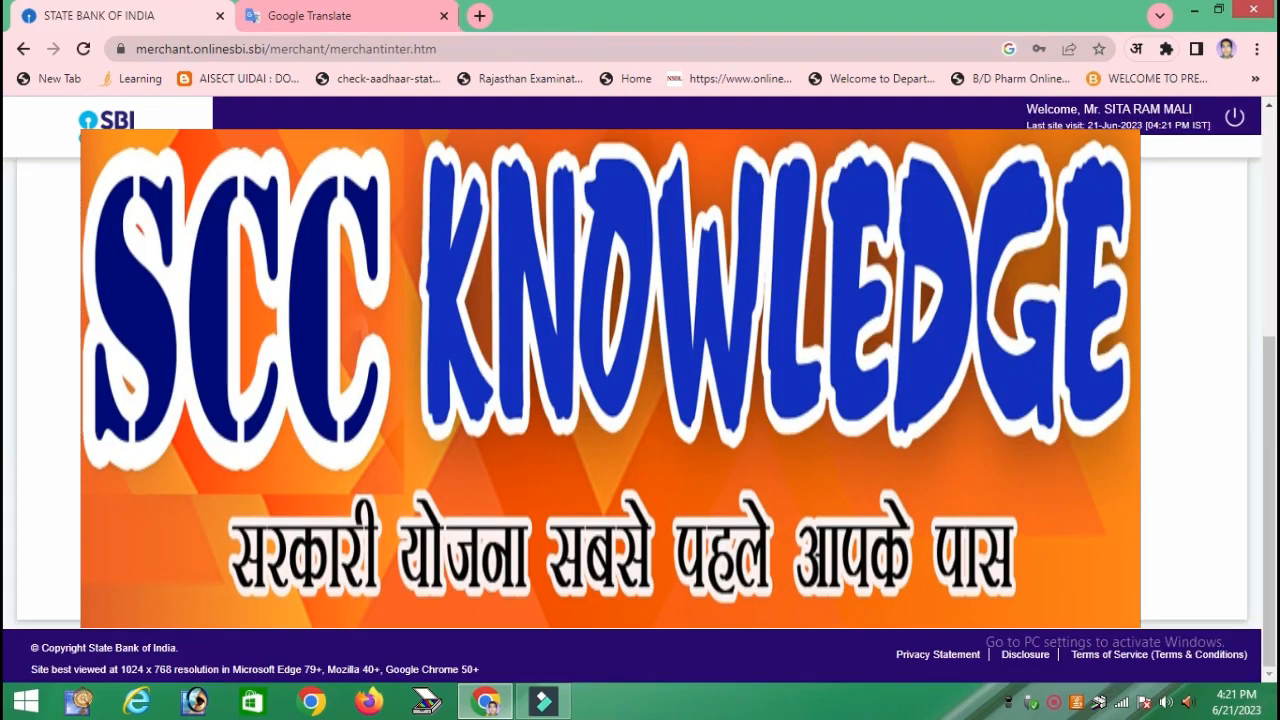
{"action": "left_click", "coordinate": [706, 250]}
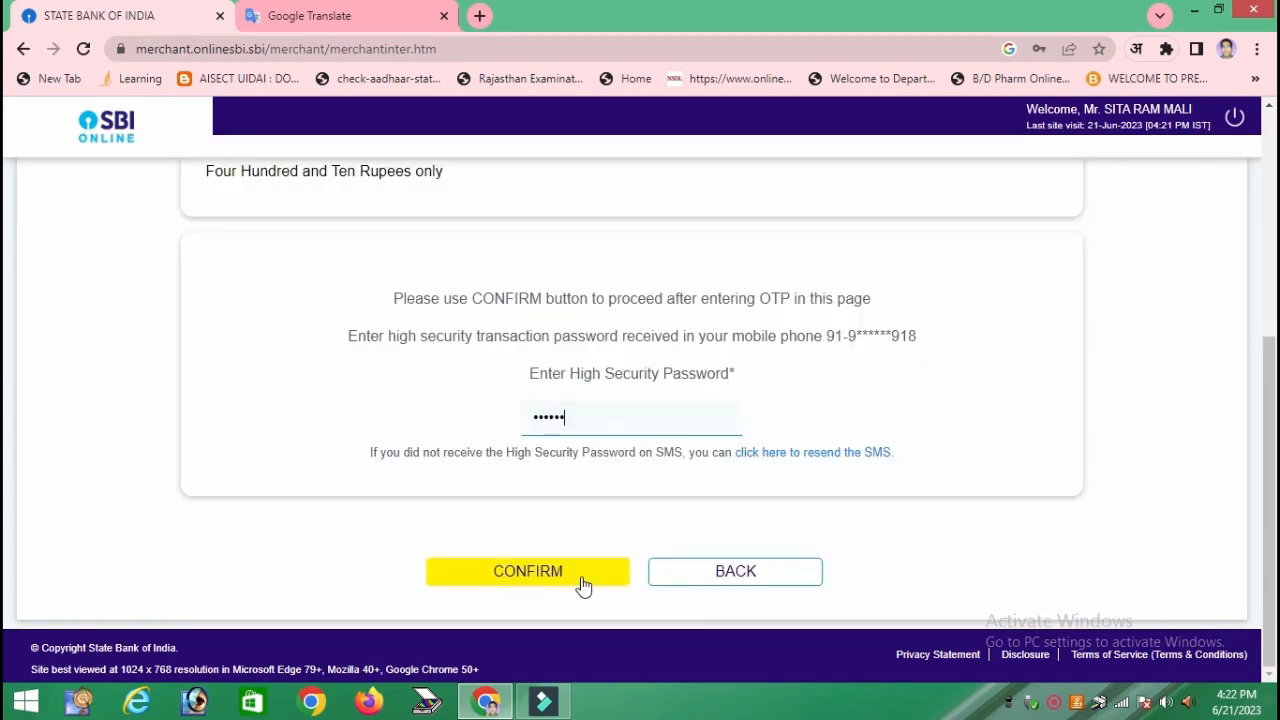
{"action": "left_click", "coordinate": [528, 572]}
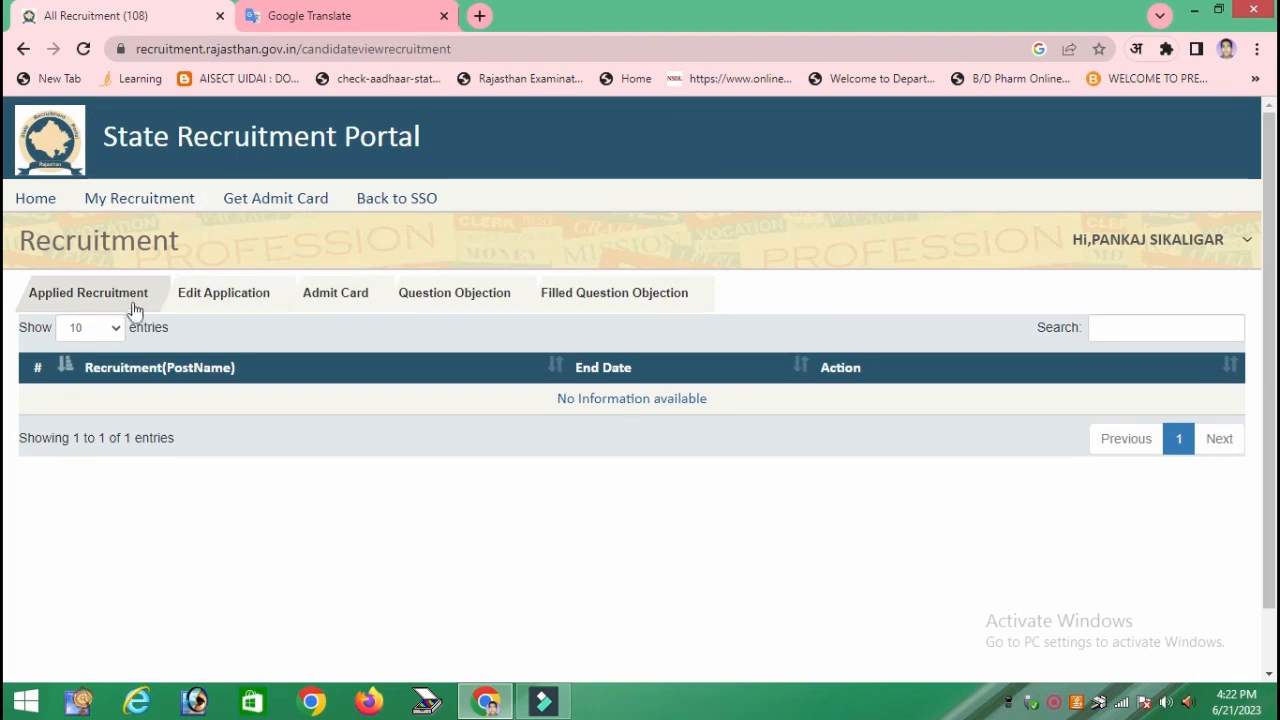
- Return to the portal home and choose the SAFAI KARAMCHARI post to open its application form
{"action": "left_click", "coordinate": [141, 199]}
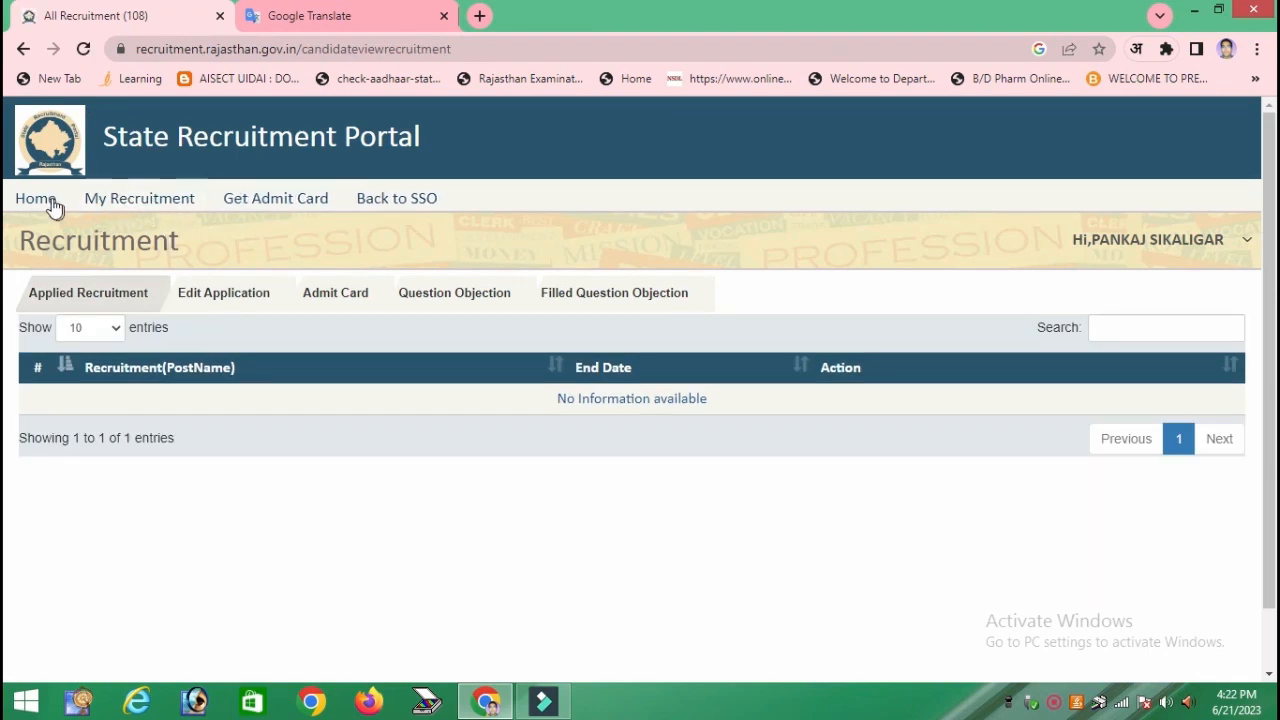
{"action": "left_click", "coordinate": [38, 199]}
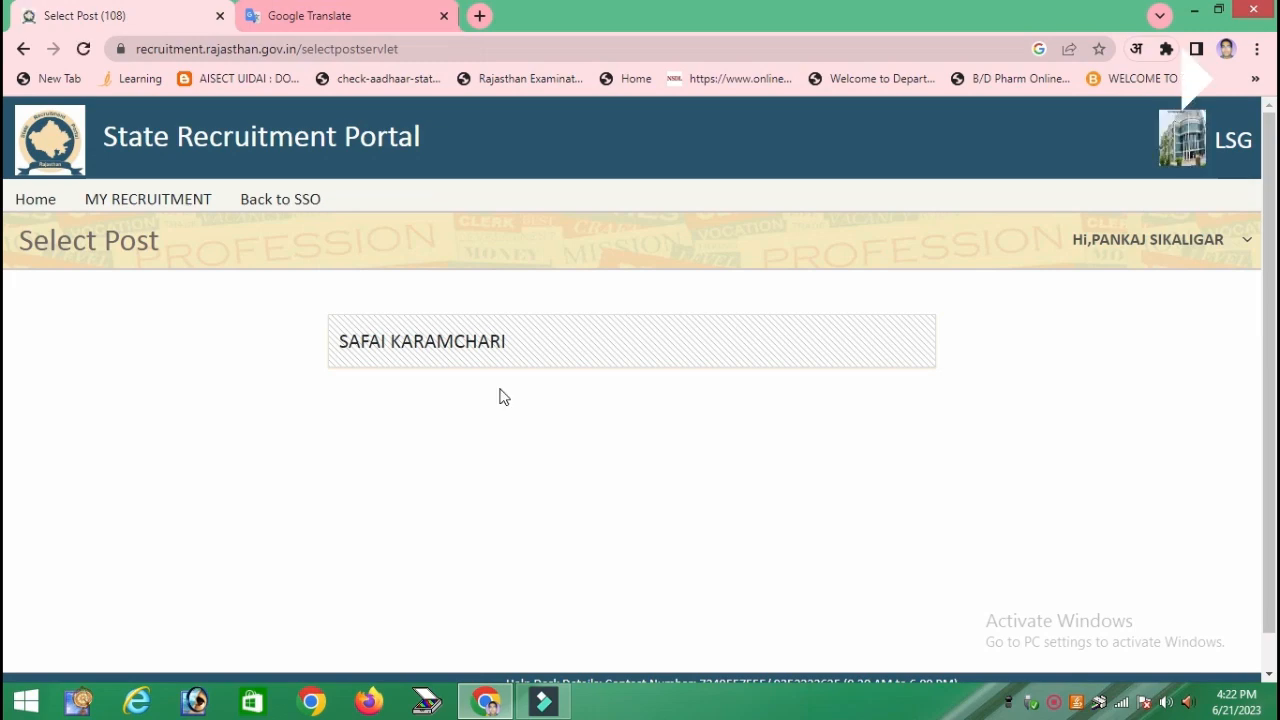
{"action": "left_click", "coordinate": [445, 343]}
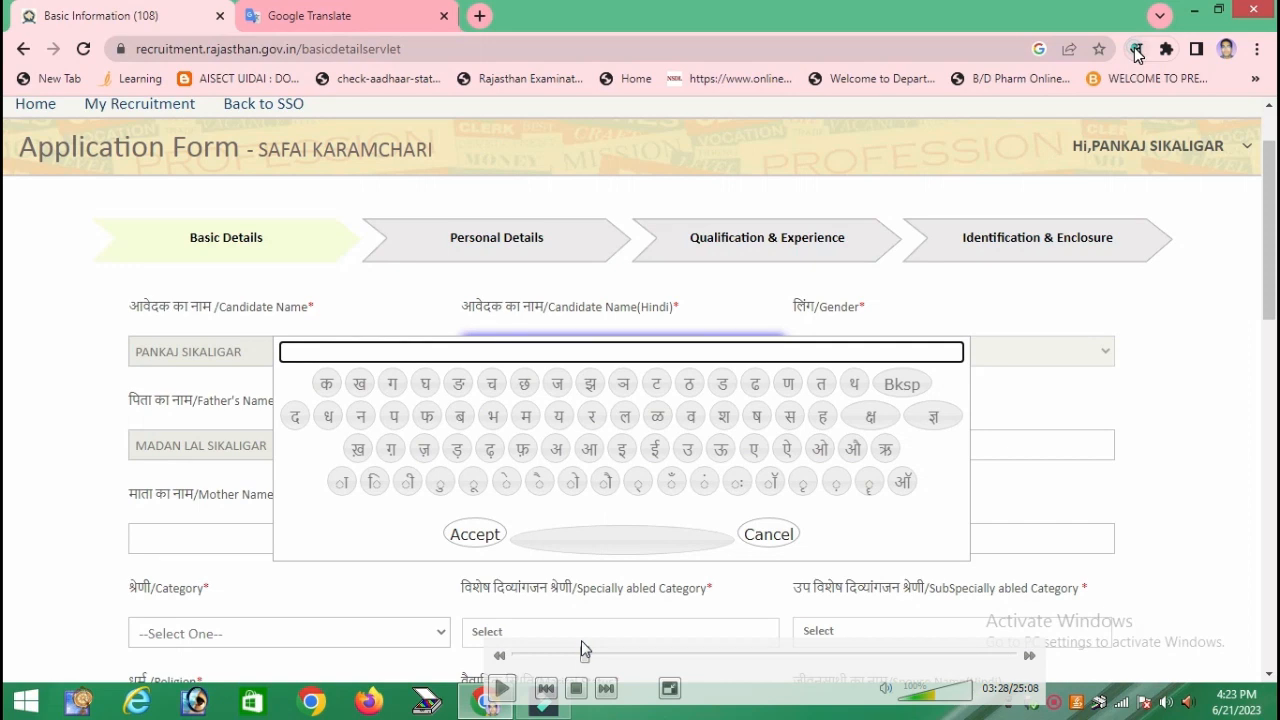
- Dismiss the on-screen Hindi keyboard and bring the mobile and email rows into view
{"action": "key", "text": "space"}
{"action": "left_click", "coordinate": [619, 655]}
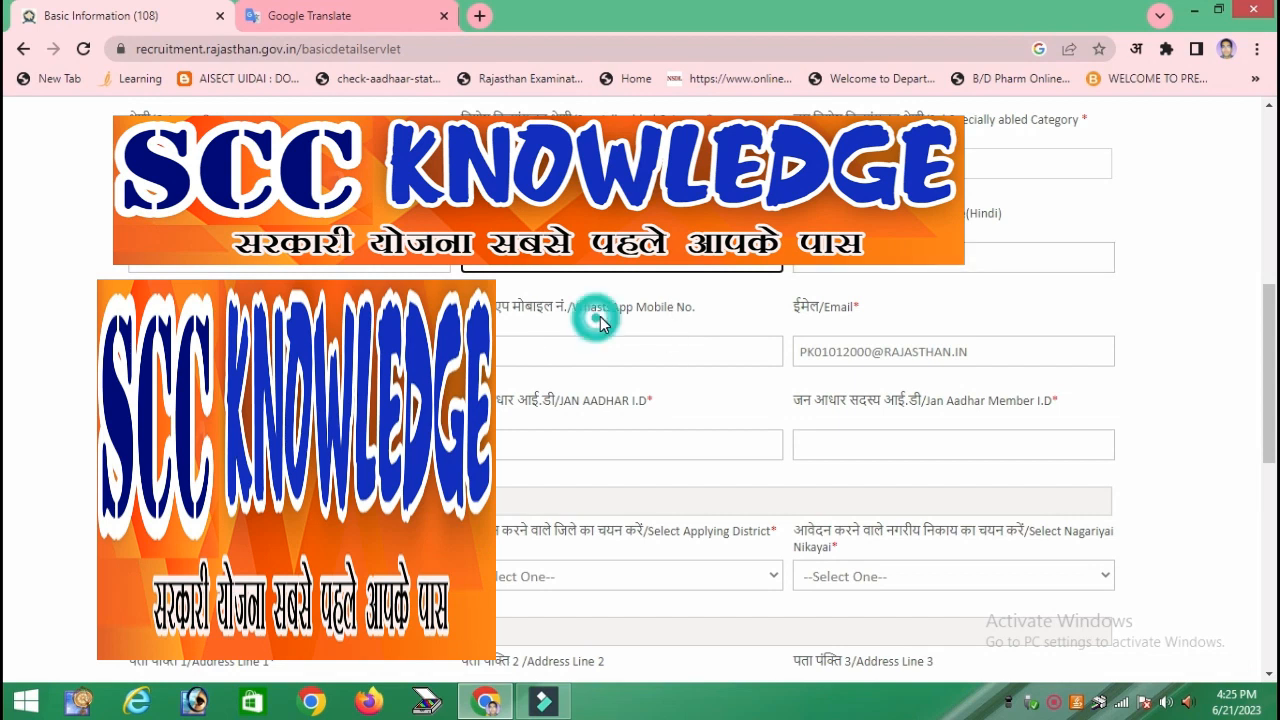
- Choose the applicant's marital status and enter the WhatsApp mobile number
{"action": "left_click", "coordinate": [588, 266]}
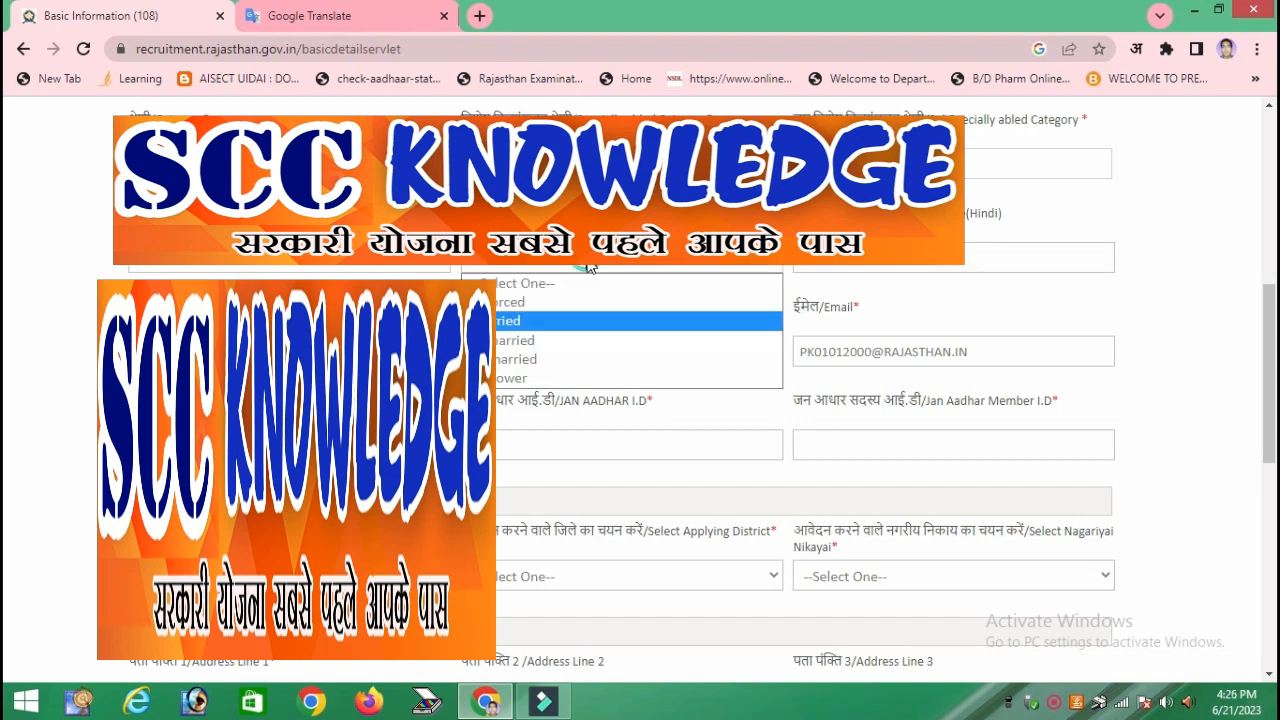
{"action": "left_click", "coordinate": [574, 359]}
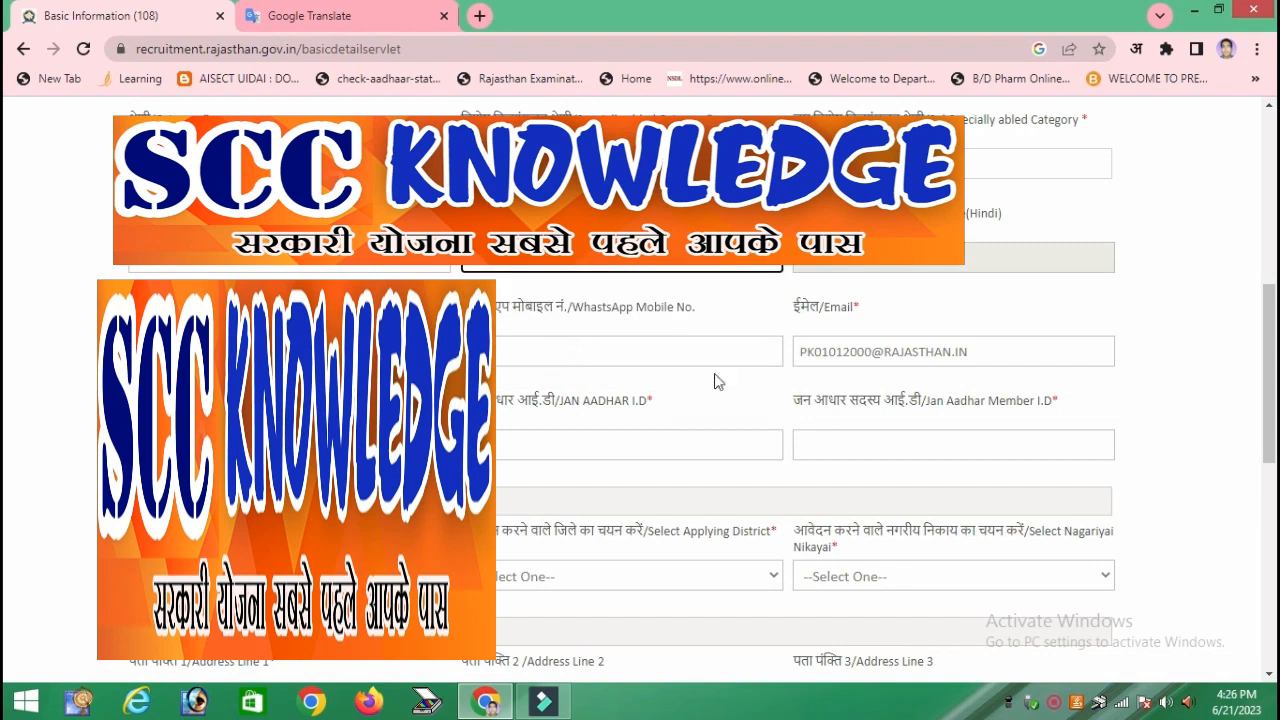
{"action": "left_click", "coordinate": [966, 349]}
{"action": "left_click", "coordinate": [556, 350]}
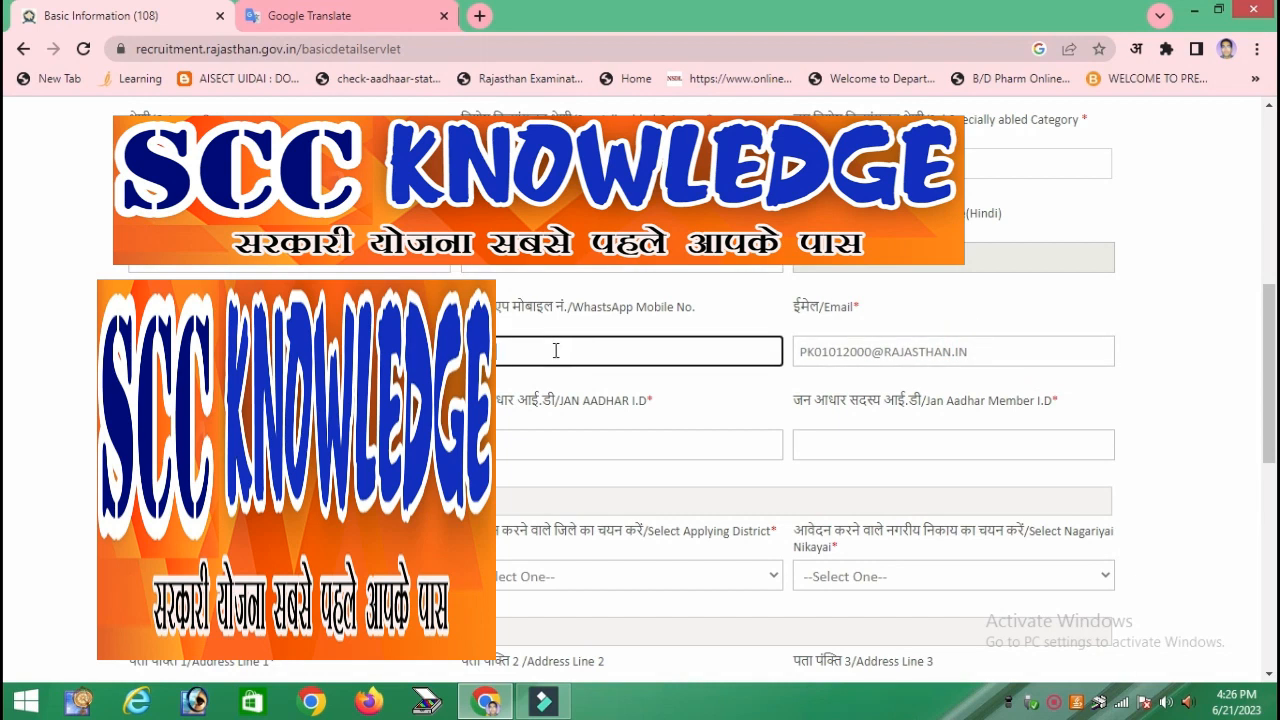
{"action": "type", "text": "597183"}
- Enter the Jan Aadhar ID and fill the City/Village field of the address
{"action": "left_click", "coordinate": [555, 447]}
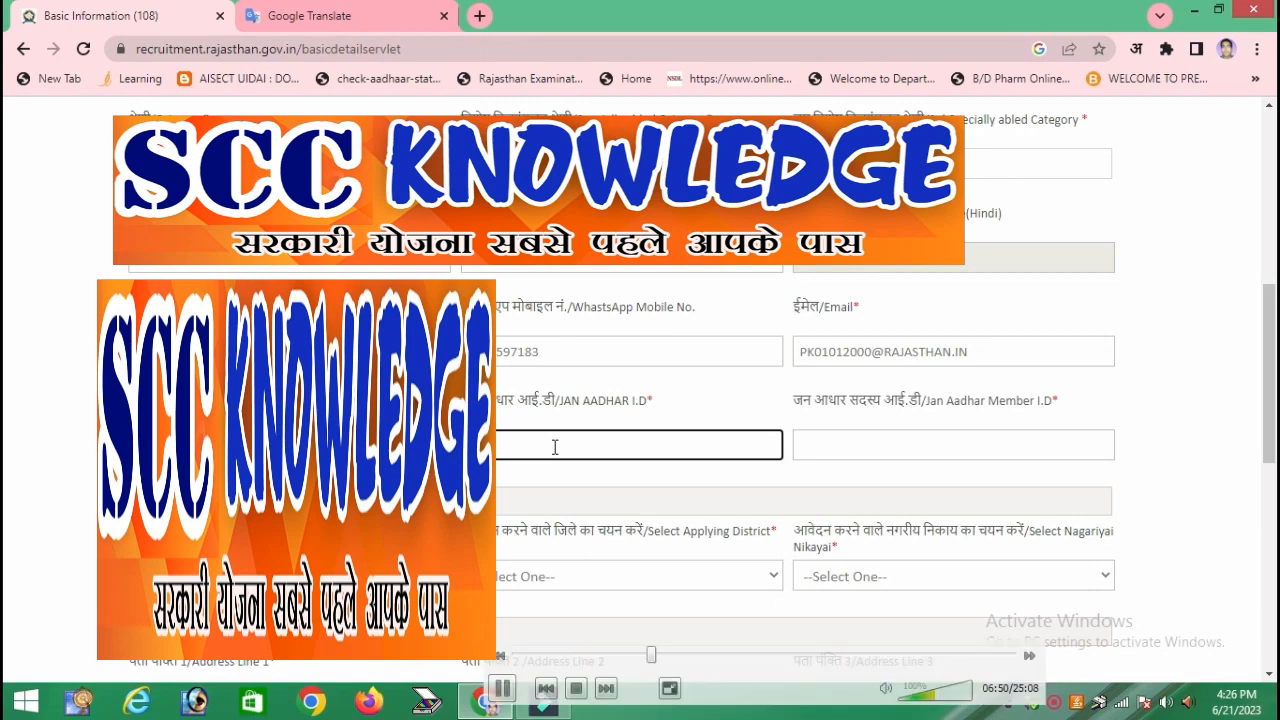
{"action": "left_click", "coordinate": [702, 656]}
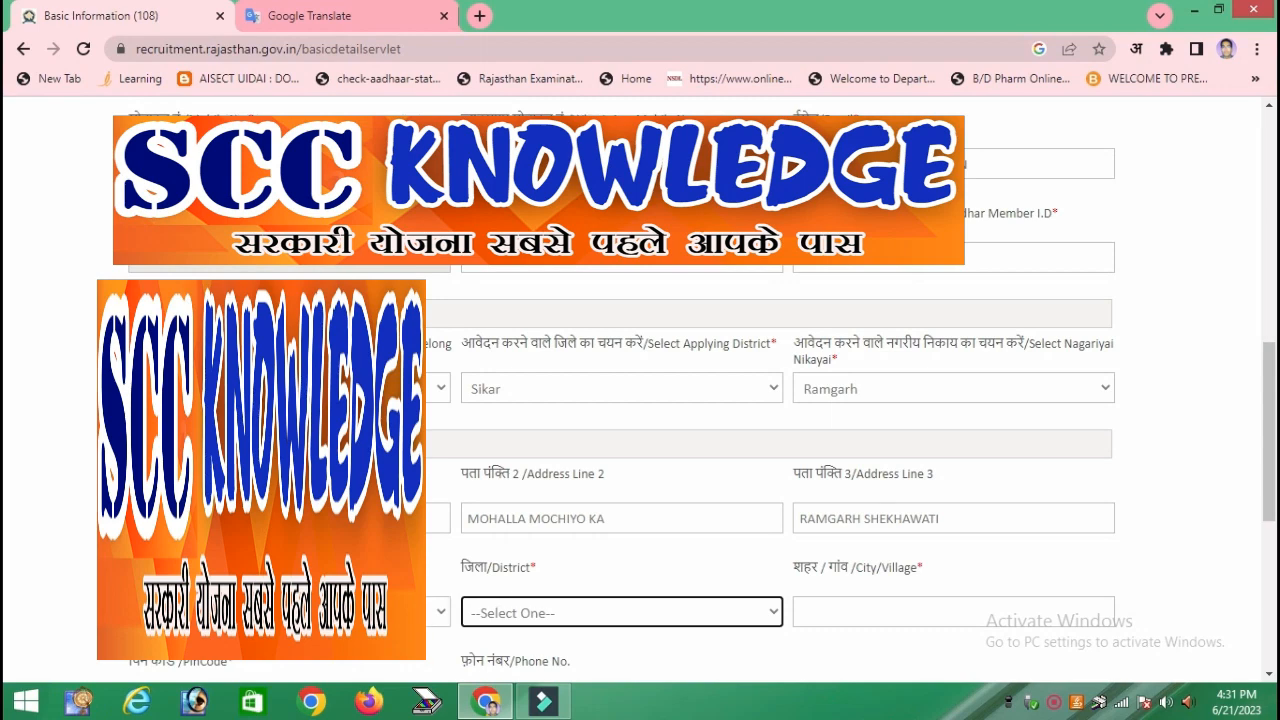
{"action": "key", "text": "Tab"}
{"action": "type", "text": "RAMGARH S"}
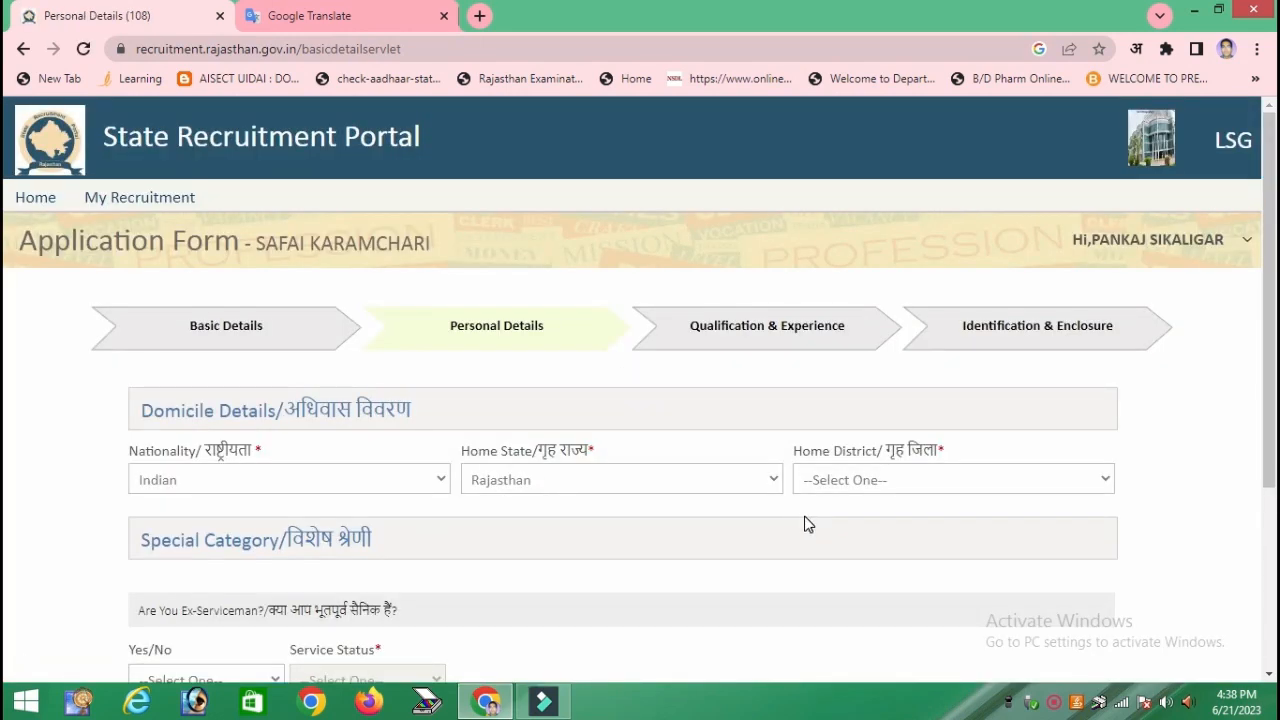
- Choose Sikar as the home district
{"action": "scroll", "coordinate": [805, 515], "scroll_direction": "down", "scroll_amount": 1}
{"action": "left_click", "coordinate": [553, 392]}
{"action": "left_click", "coordinate": [553, 392]}
{"action": "left_click", "coordinate": [919, 396]}
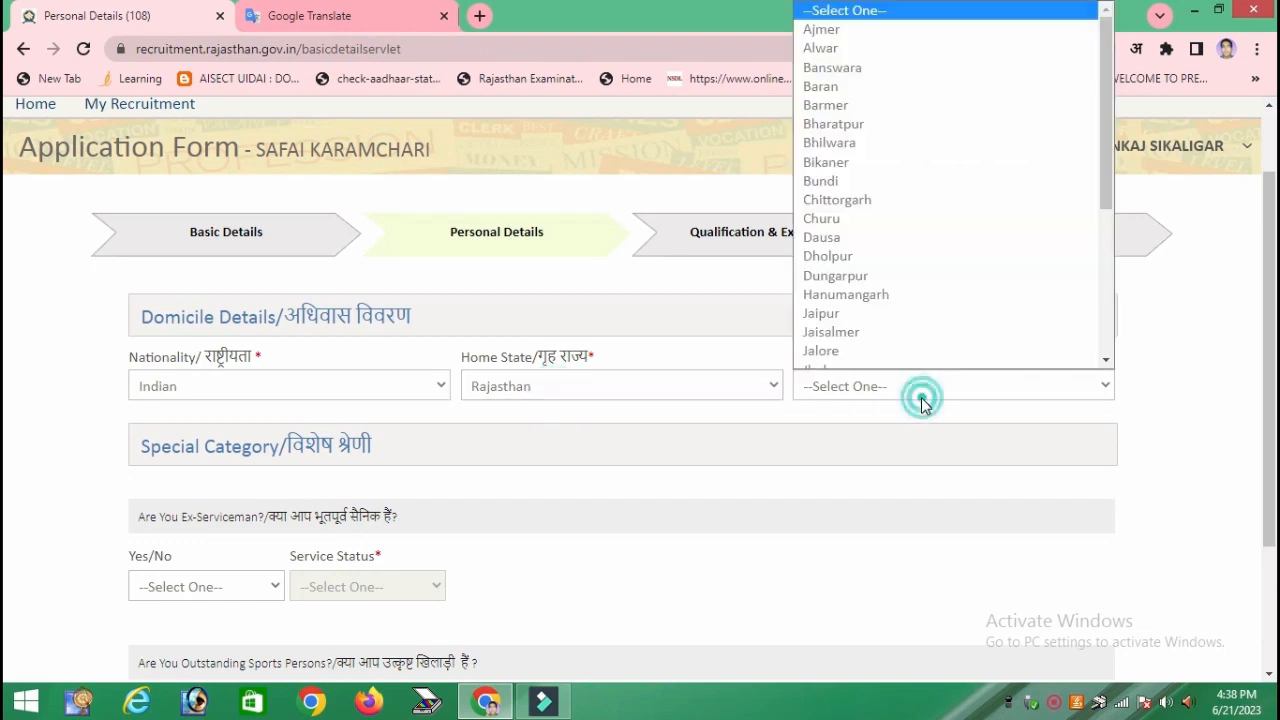
{"action": "type", "text": "si"}
{"action": "key", "text": "Return"}
- Answer No for ex-serviceman and outstanding sportsperson, then continue to Qualification & Experience
{"action": "scroll", "coordinate": [856, 393], "scroll_direction": "down", "scroll_amount": 2}
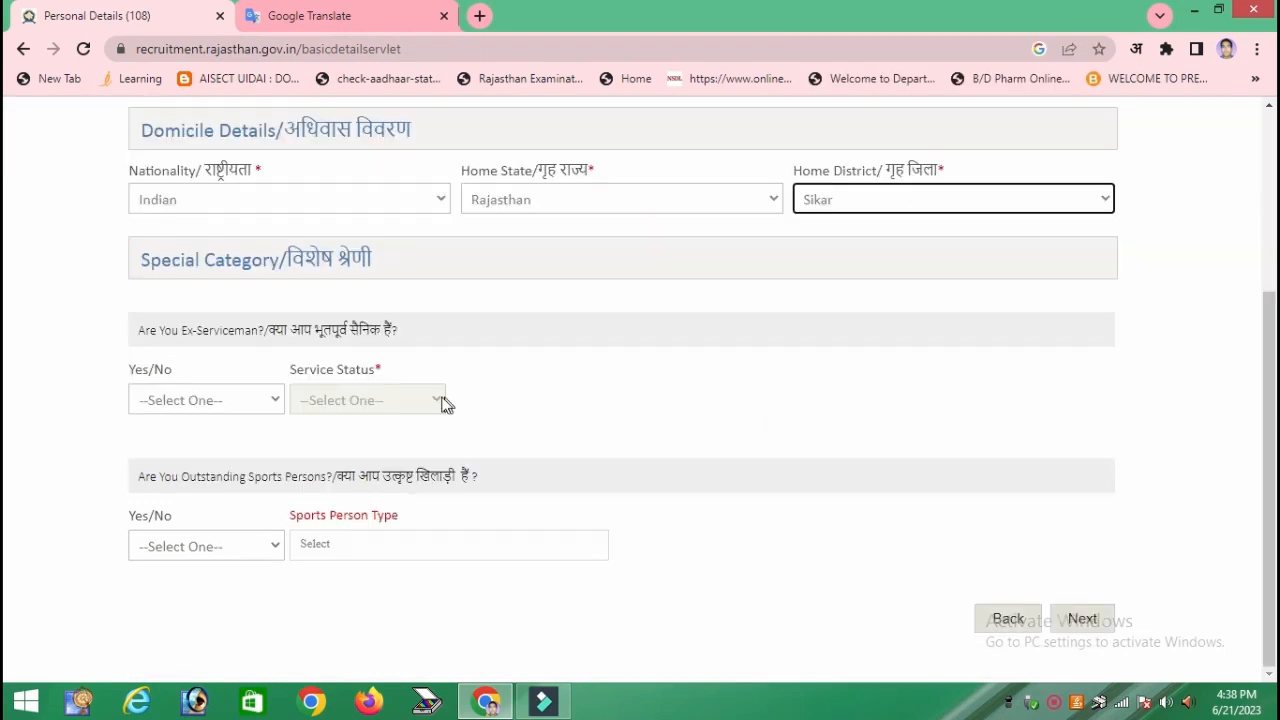
{"action": "left_click", "coordinate": [241, 405]}
{"action": "left_click", "coordinate": [213, 452]}
{"action": "left_click", "coordinate": [222, 562]}
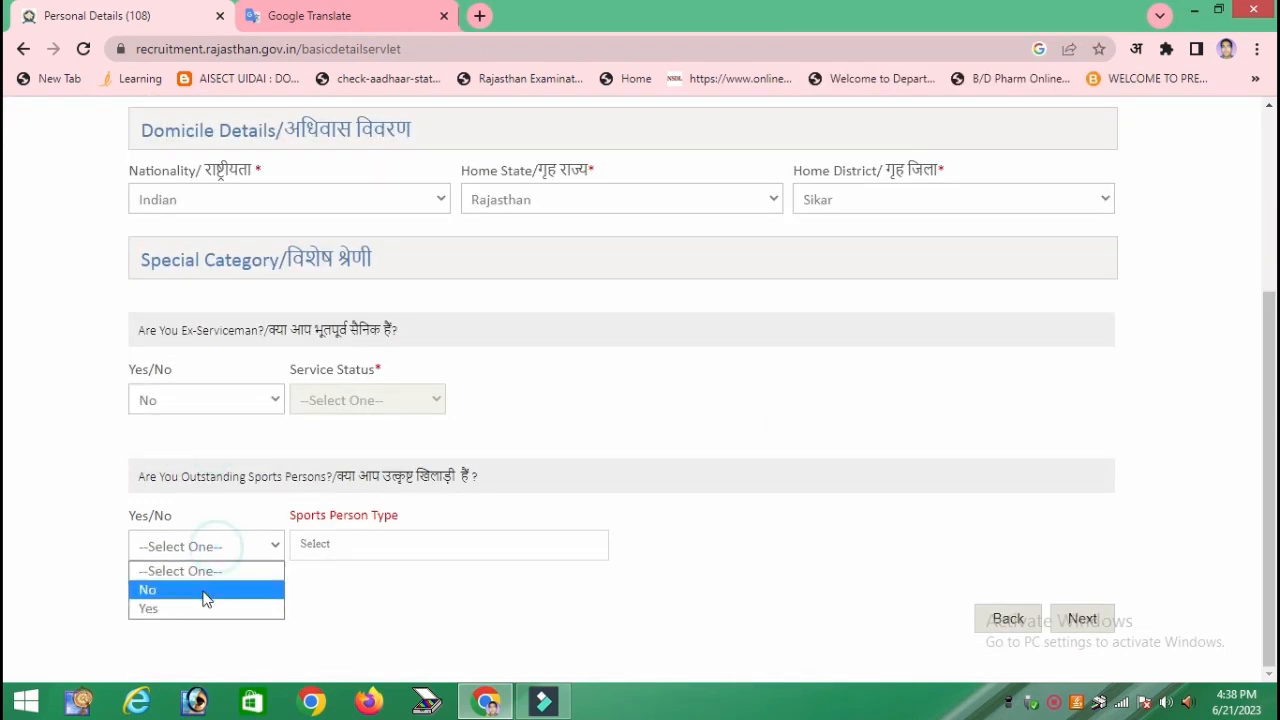
{"action": "left_click", "coordinate": [198, 589]}
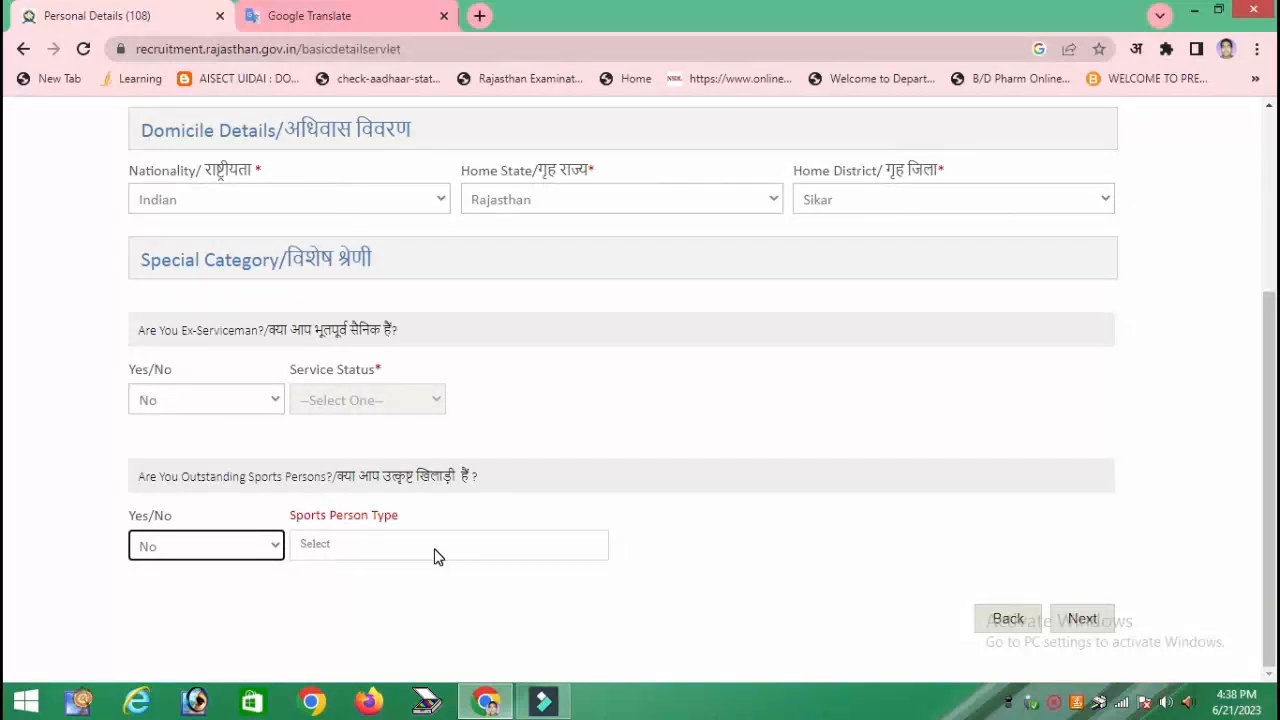
{"action": "left_click", "coordinate": [1080, 618]}
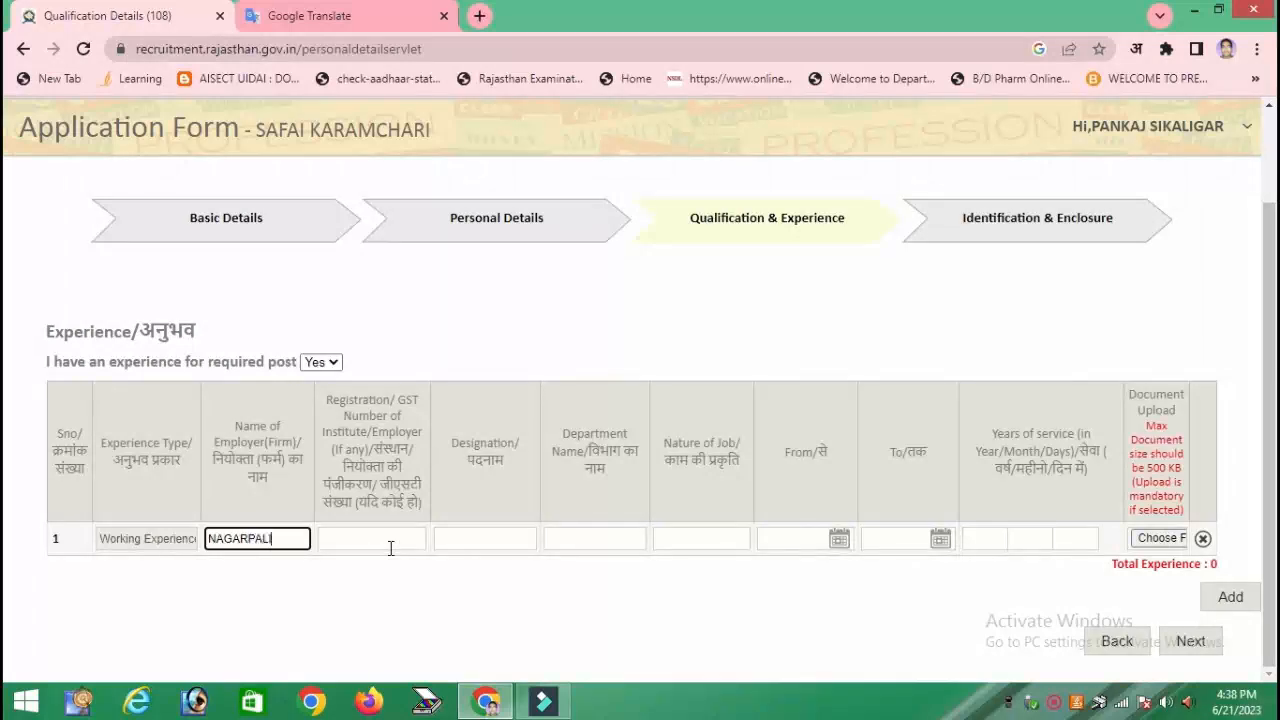
- Finish the employer name ending 'HAWATI SIKAR', enter registration 0000 and designation SAFAI WORKER
{"action": "type", "text": "HAWATI SIKAR"}
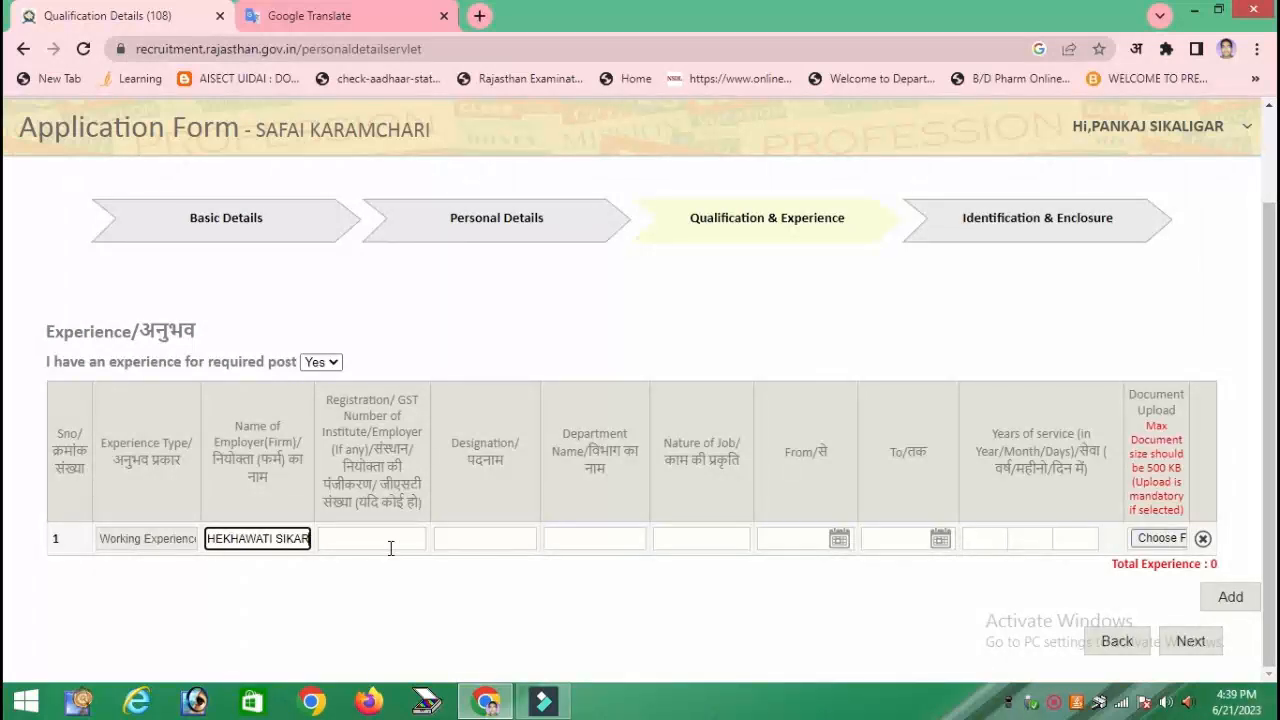
{"action": "left_click", "coordinate": [391, 548]}
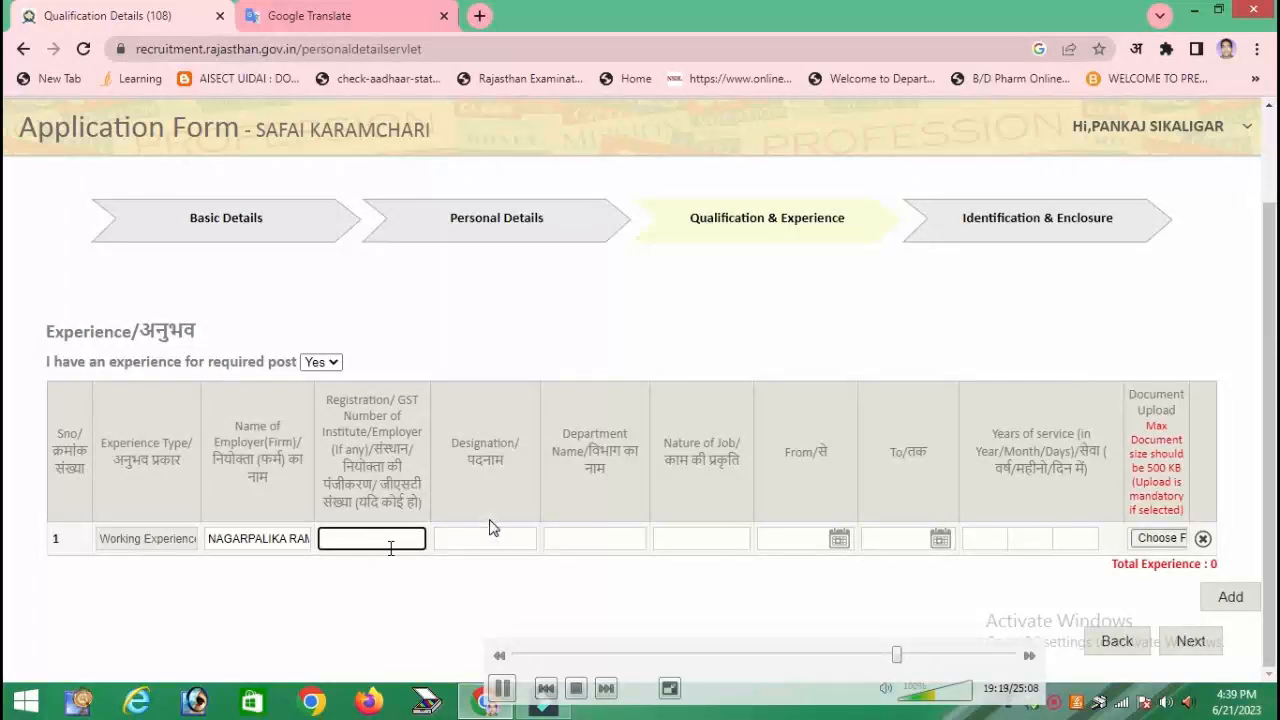
{"action": "type", "text": "0000"}
{"action": "key", "text": "Tab"}
{"action": "type", "text": "SA"}
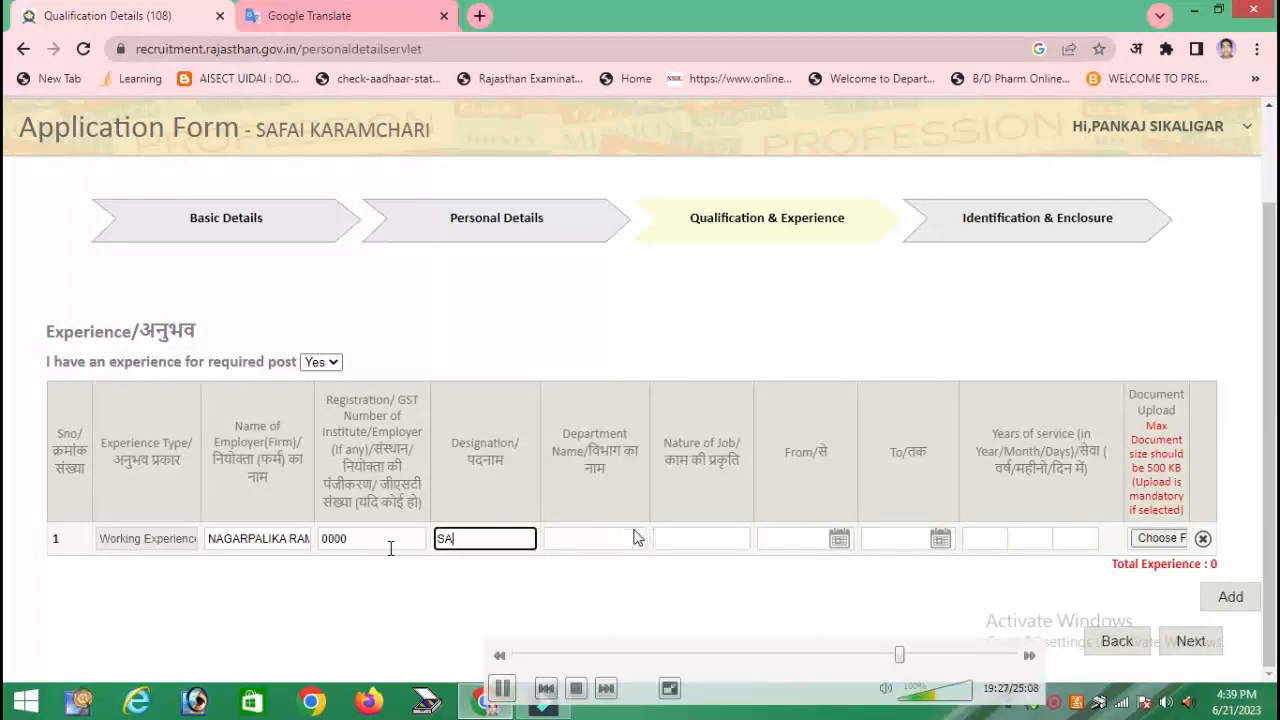
{"action": "type", "text": "FAI WORKER"}
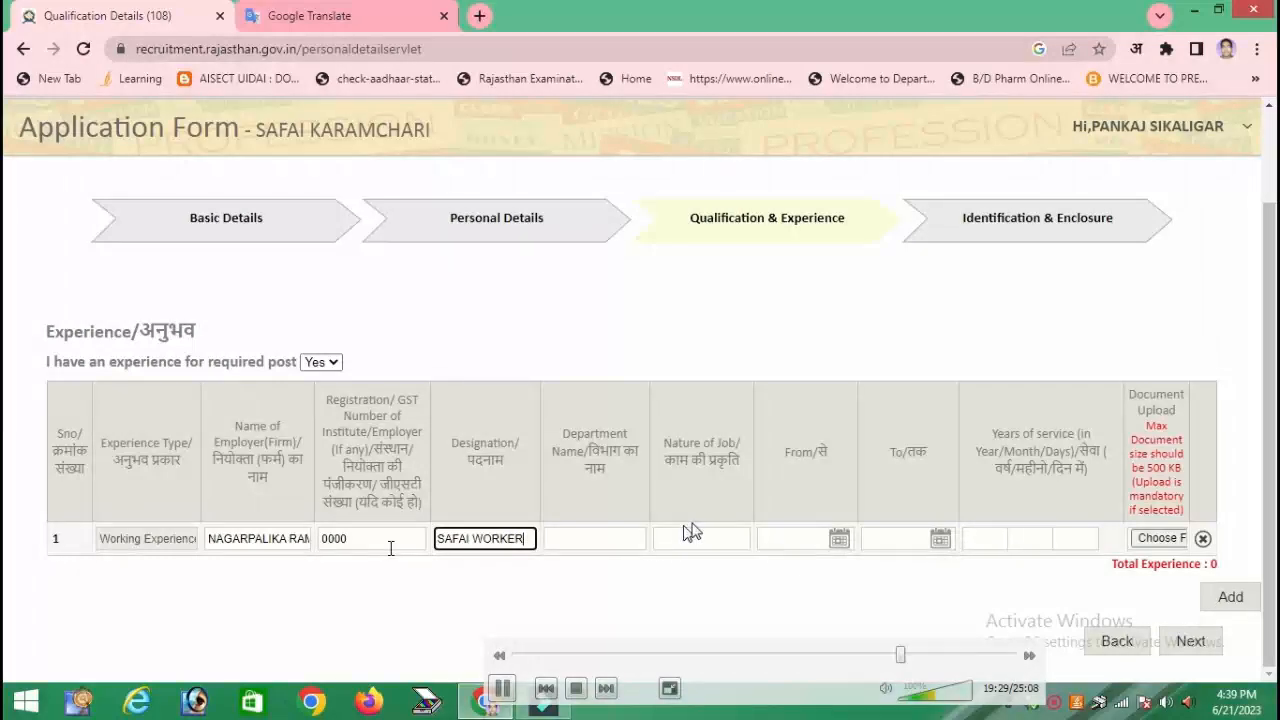
{"action": "key", "text": "Tab"}
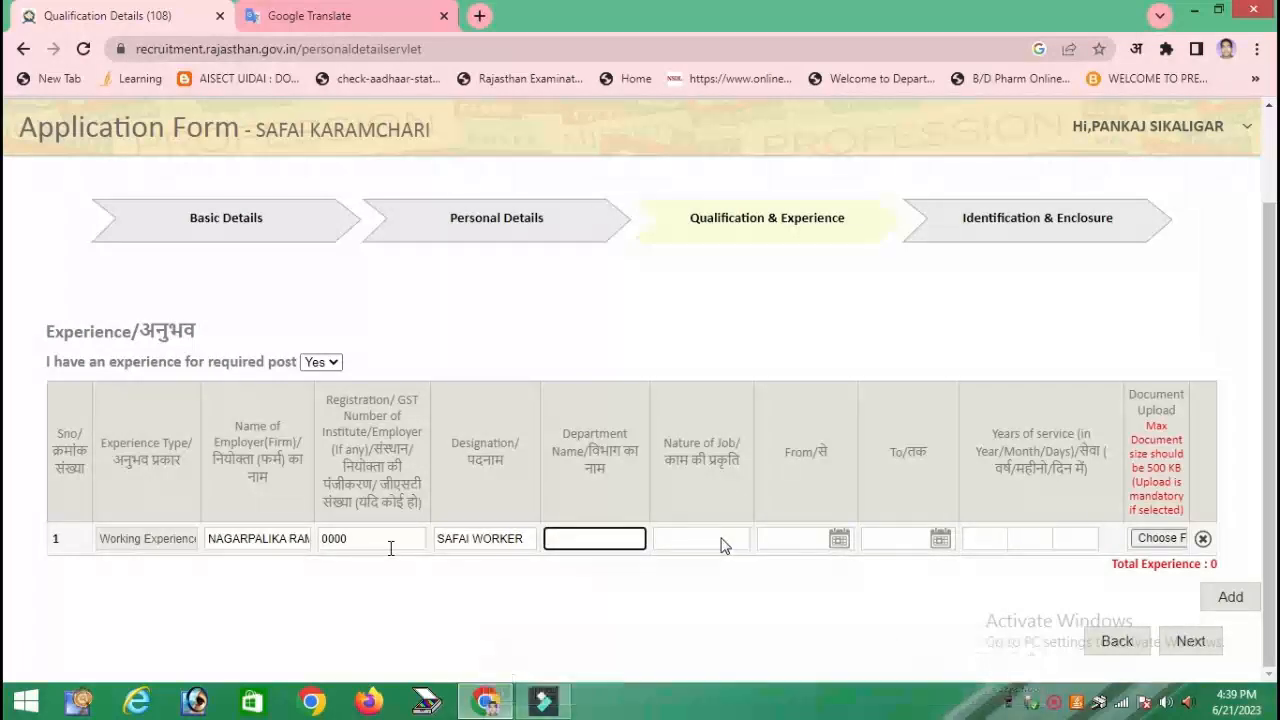
- Enter department NAGARPALIKA RAMGARH SHEKHAWATI and nature of job SAFAI WORKER
{"action": "type", "text": "NAGARPALIKA RAG"}
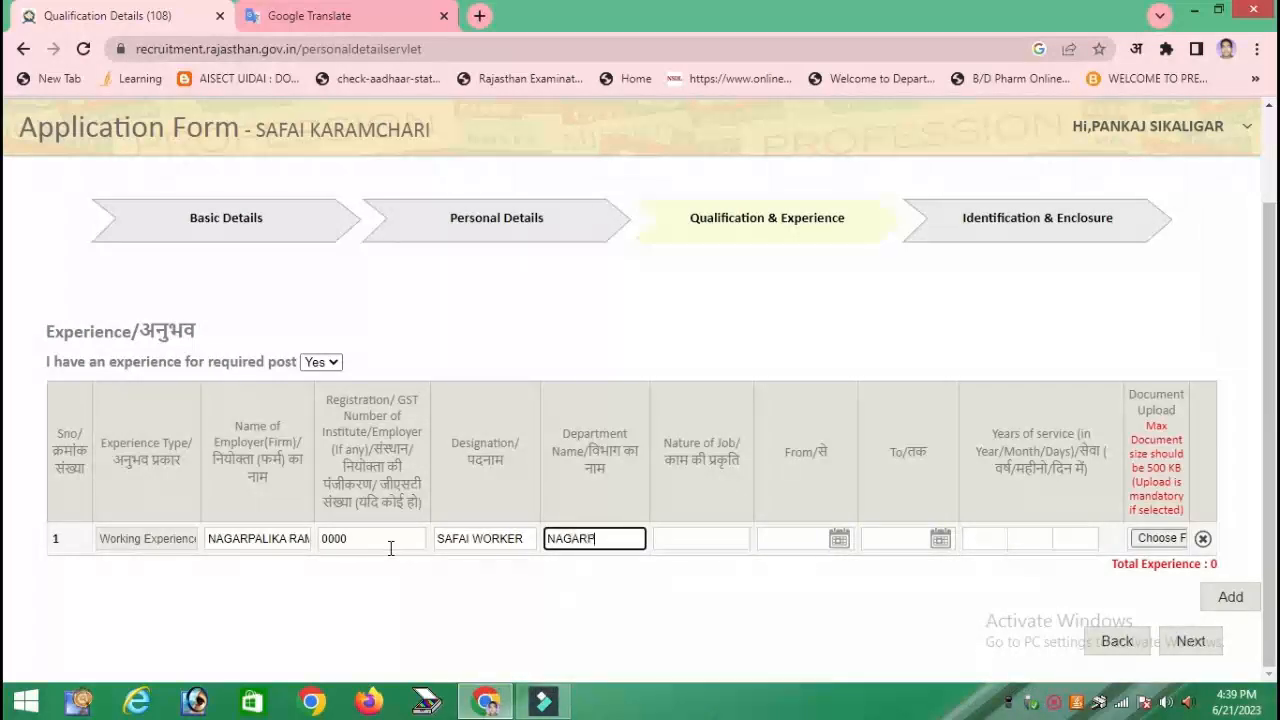
{"action": "key", "text": "BackSpace"}
{"action": "key", "text": "BackSpace"}
{"action": "key", "text": "BackSpace"}
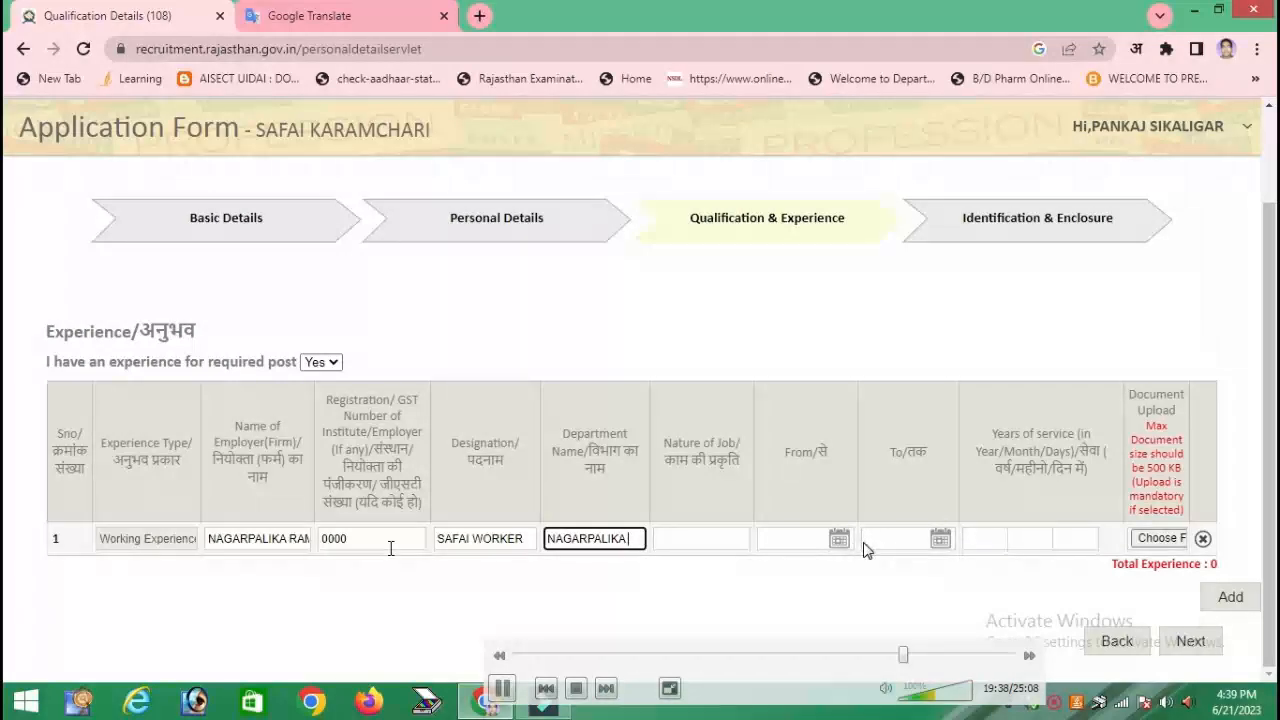
{"action": "type", "text": "RAMGARH SHEKHAWATI"}
{"action": "key", "text": "Tab"}
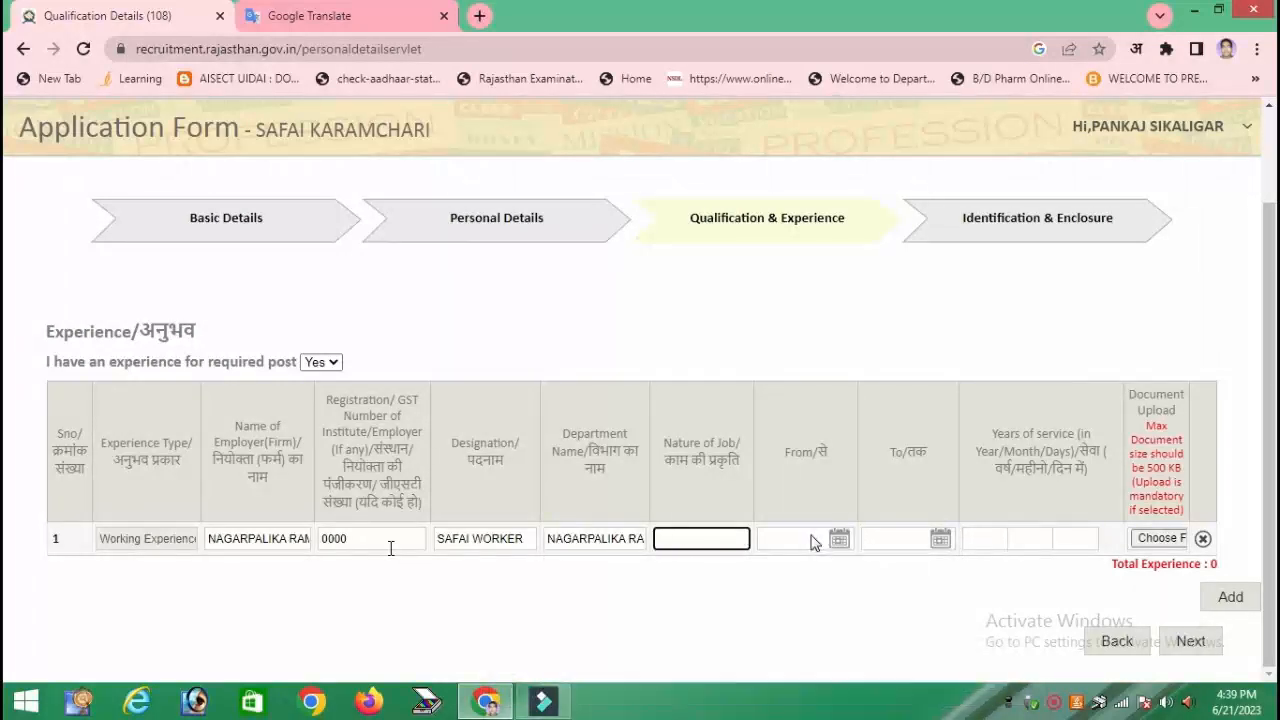
{"action": "type", "text": "SAFAI WORKER"}
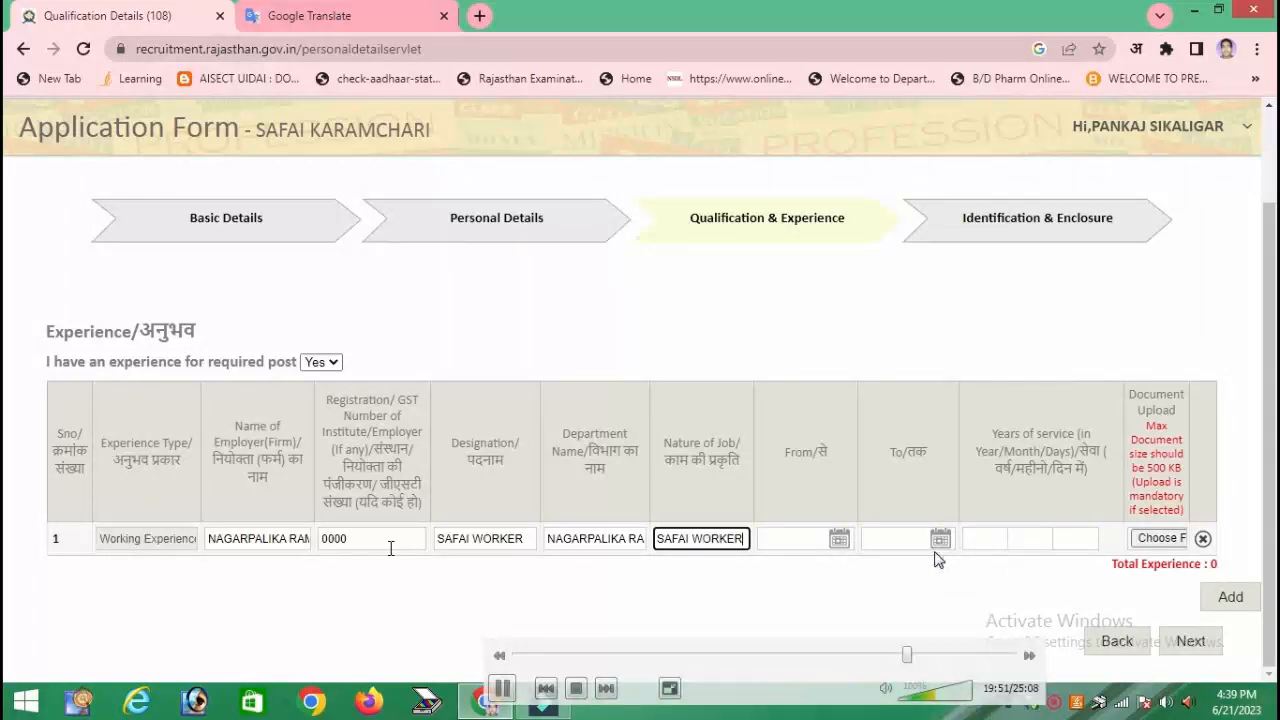
- Set the experience period from 01-Mar-2022 to 30-Apr-2023
{"action": "key", "text": "Tab"}
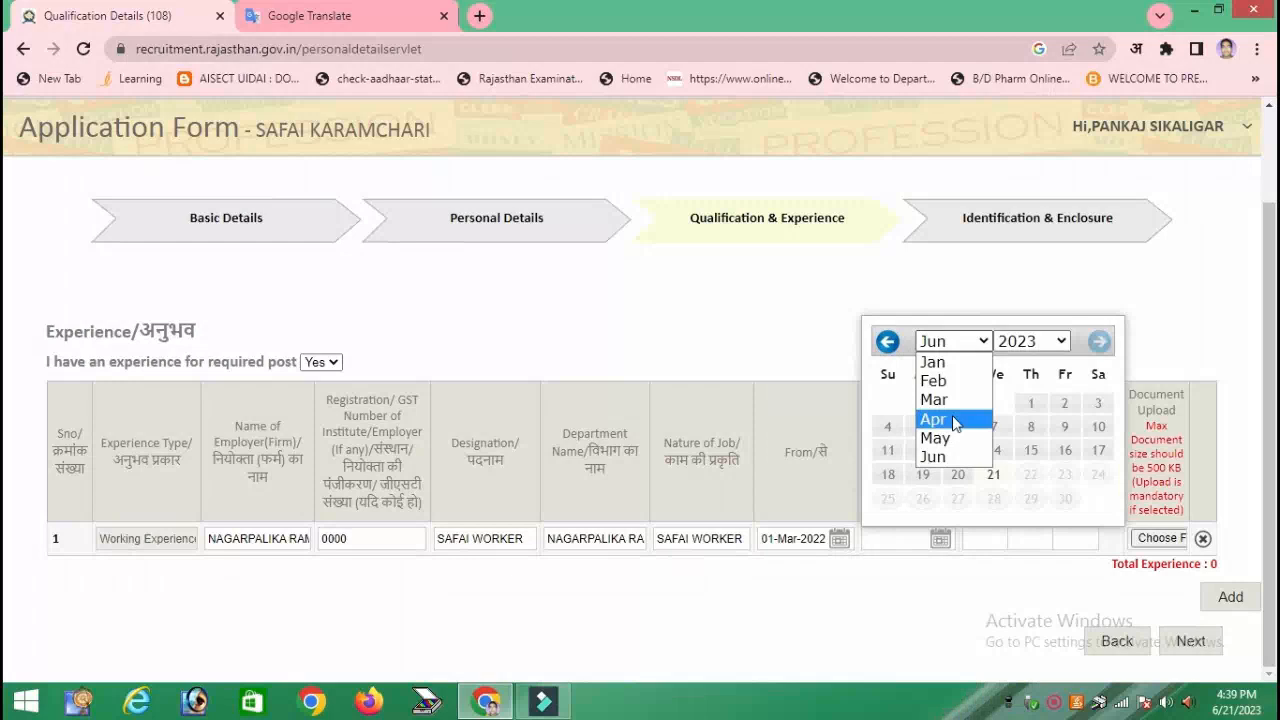
{"action": "left_click", "coordinate": [952, 415]}
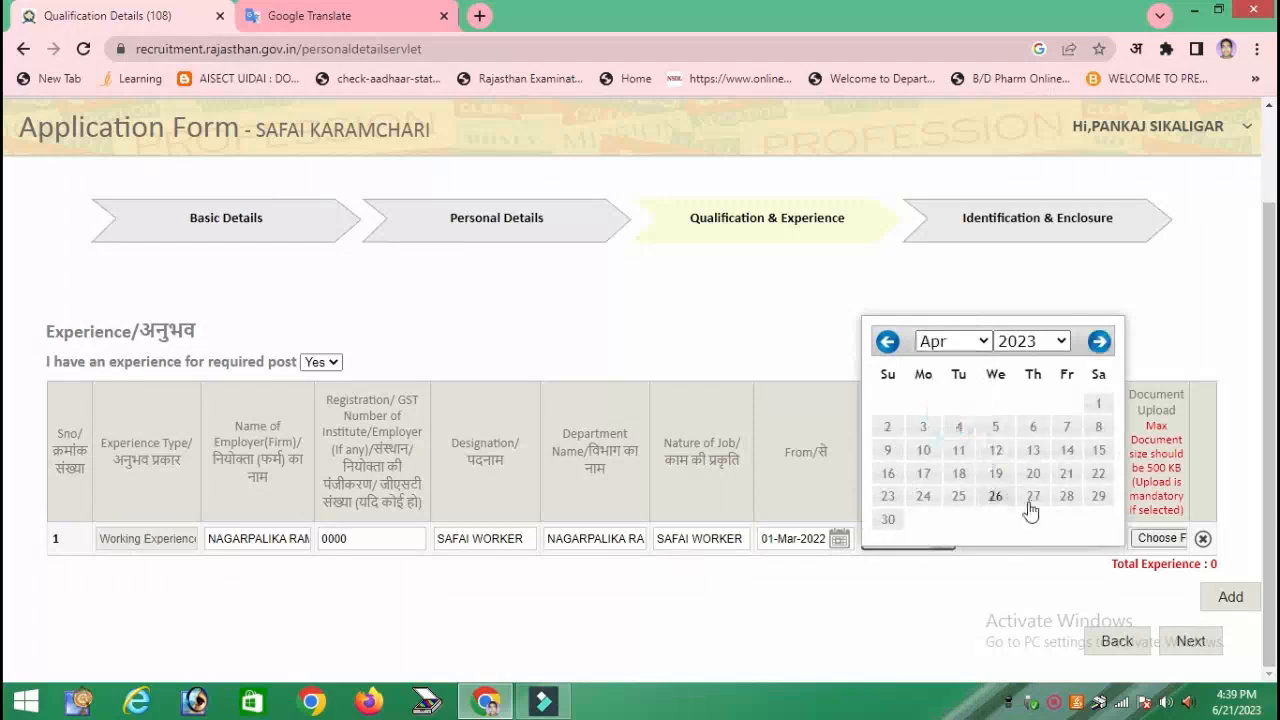
{"action": "left_click", "coordinate": [889, 518]}
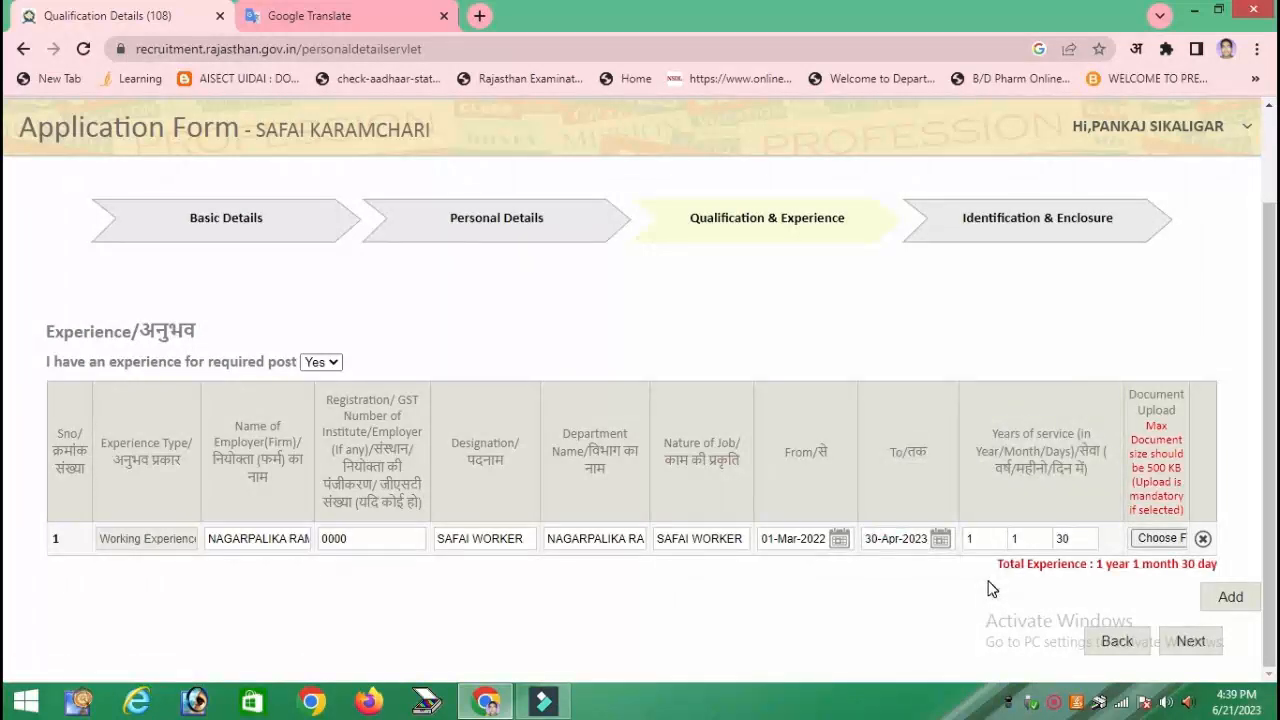